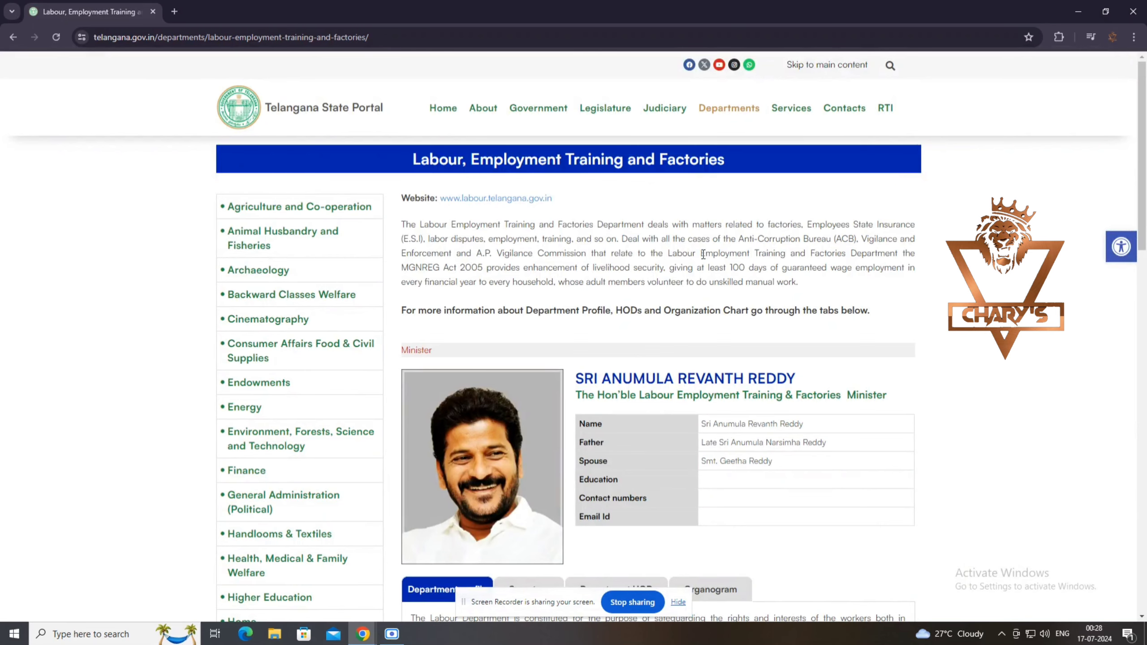
{"action": "scroll", "coordinate": [706, 286], "scroll_direction": "down", "scroll_amount": 1}
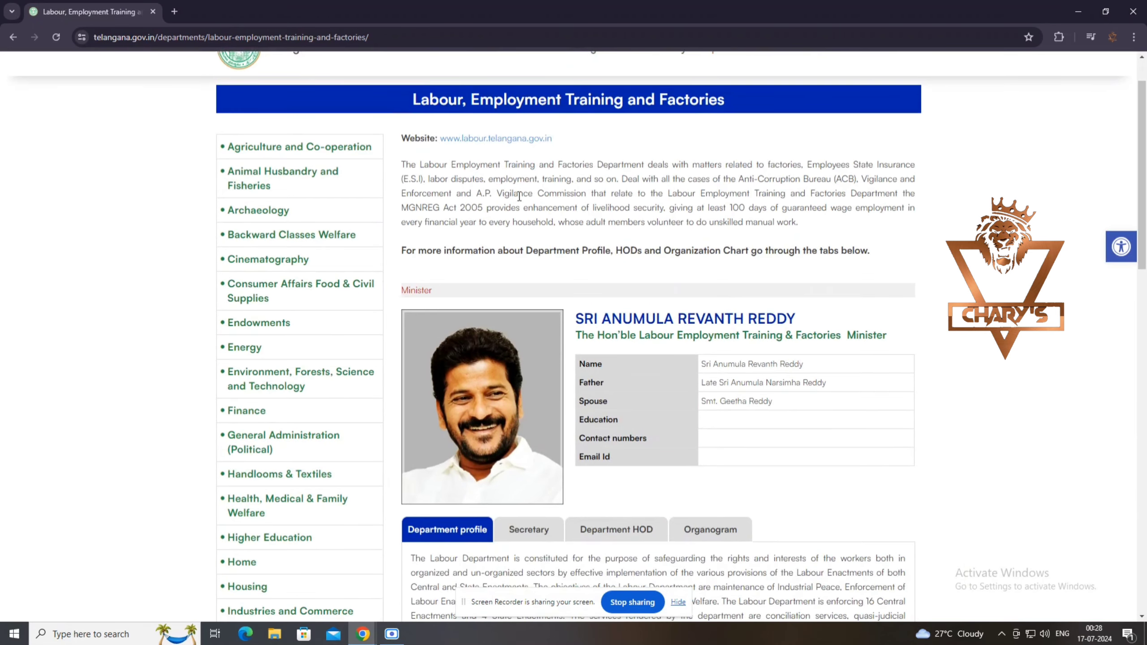
{"action": "scroll", "coordinate": [591, 292], "scroll_direction": "down", "scroll_amount": 2}
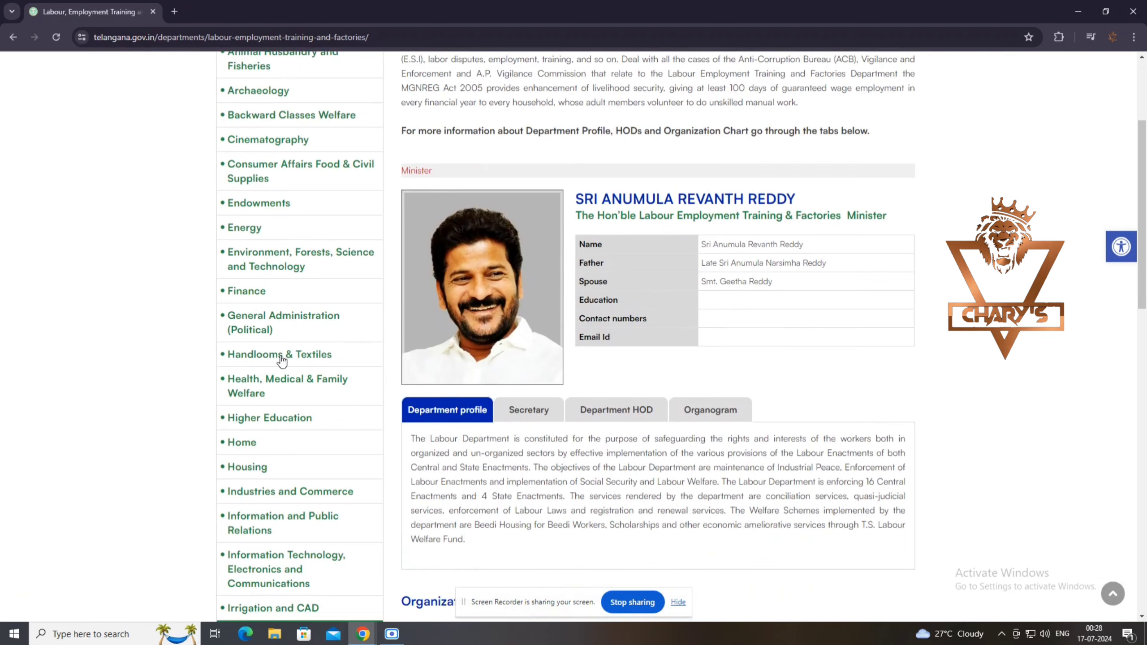
{"action": "scroll", "coordinate": [301, 300], "scroll_direction": "up", "scroll_amount": 2}
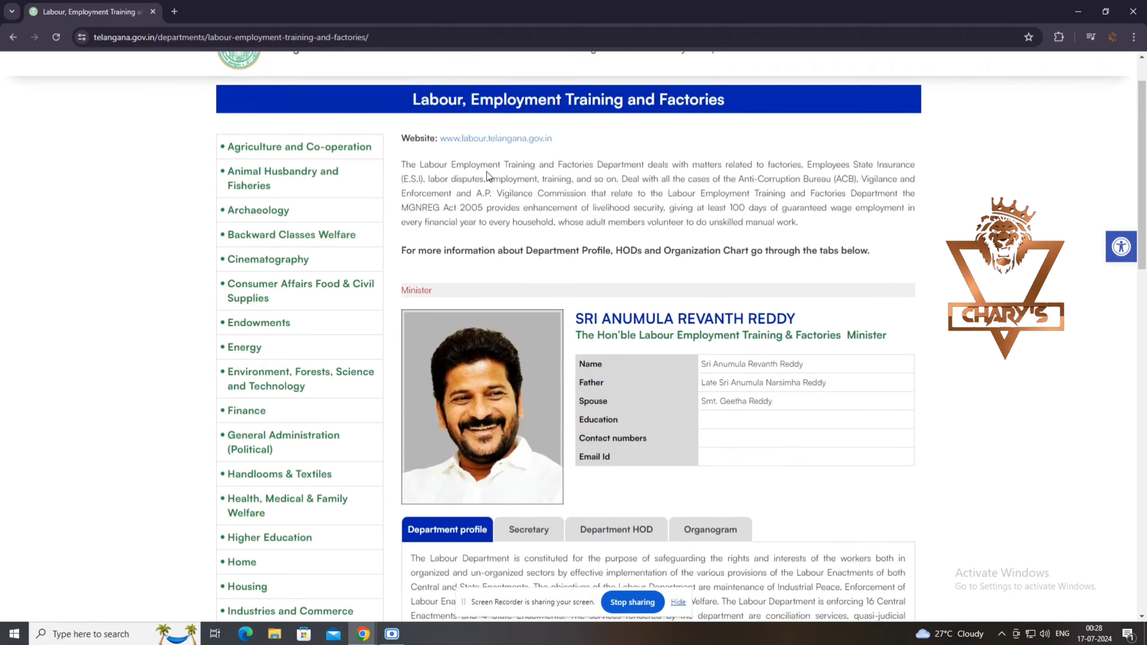
{"action": "scroll", "coordinate": [600, 319], "scroll_direction": "up", "scroll_amount": 1}
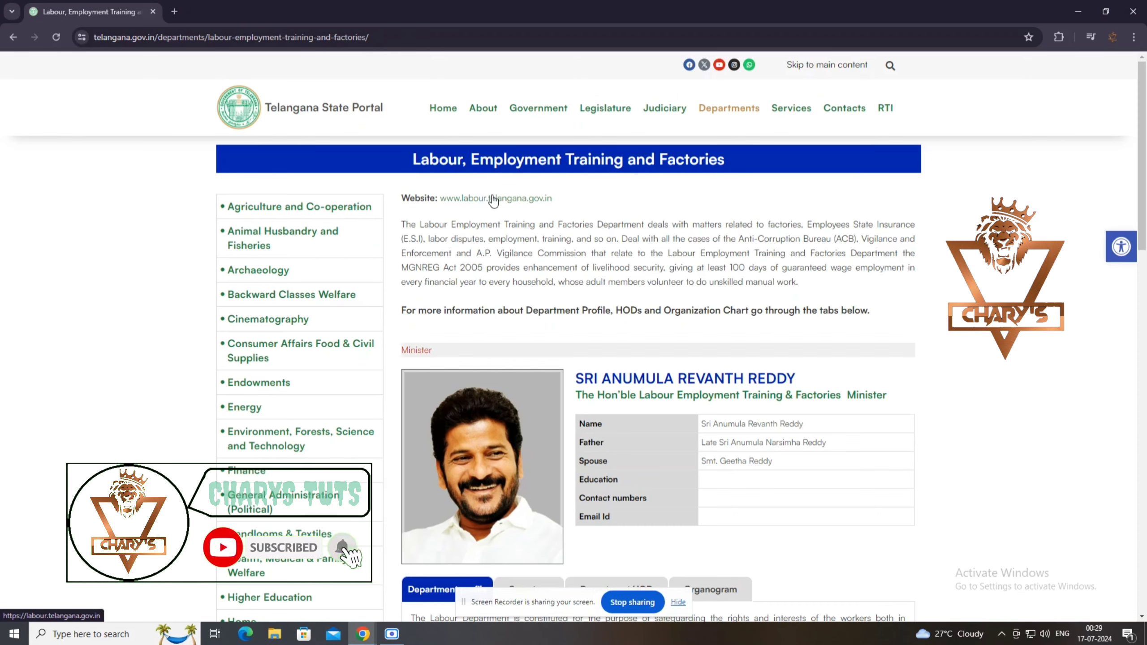
{"action": "left_click", "coordinate": [493, 199]}
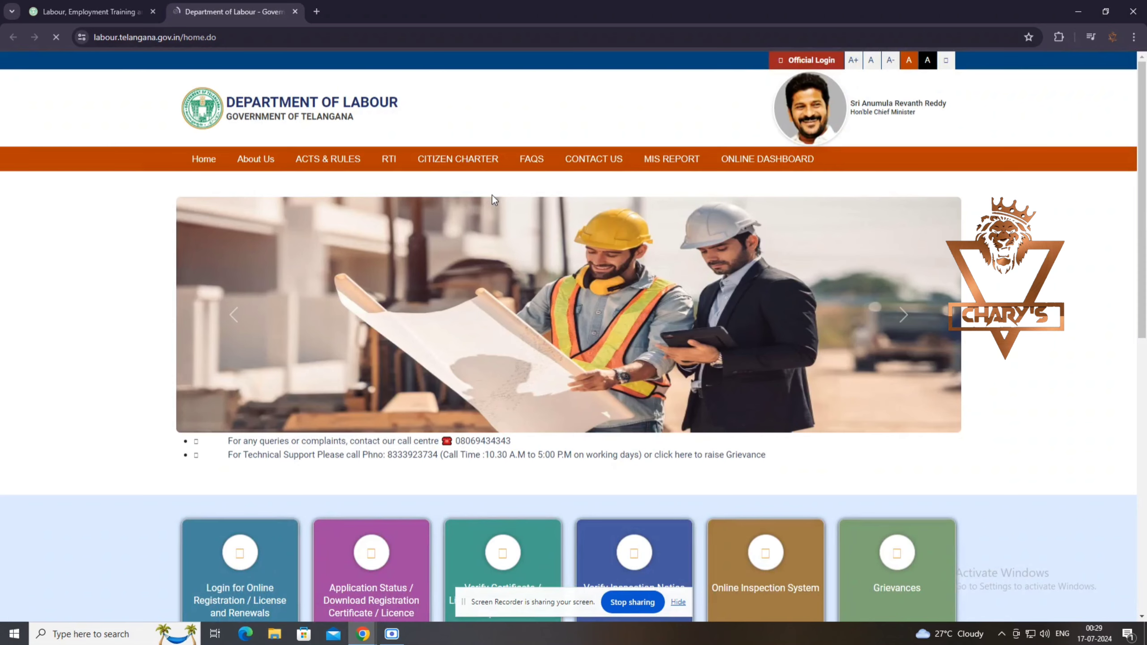
{"action": "scroll", "coordinate": [463, 224], "scroll_direction": "down", "scroll_amount": 3}
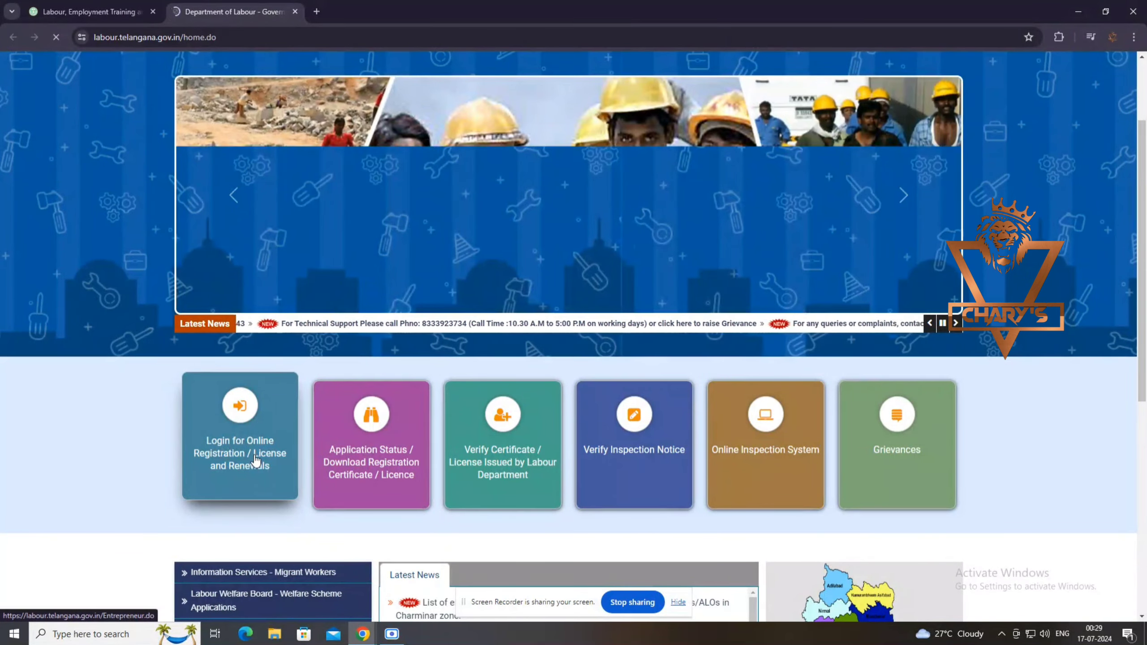
{"action": "left_click", "coordinate": [255, 459]}
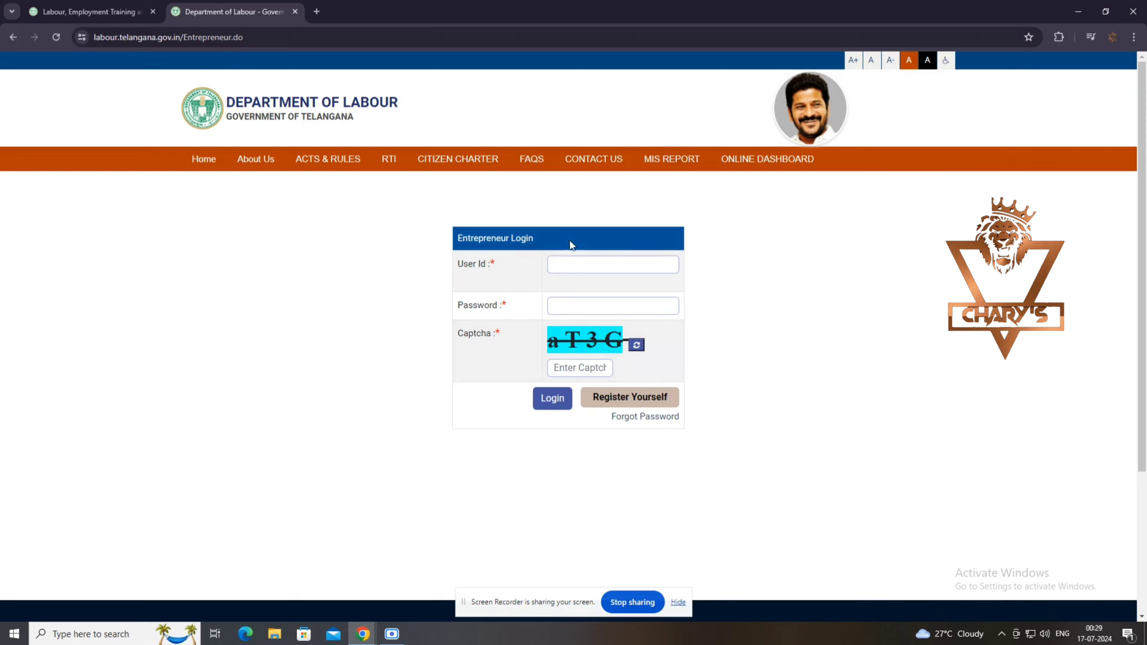
{"action": "left_click", "coordinate": [667, 408]}
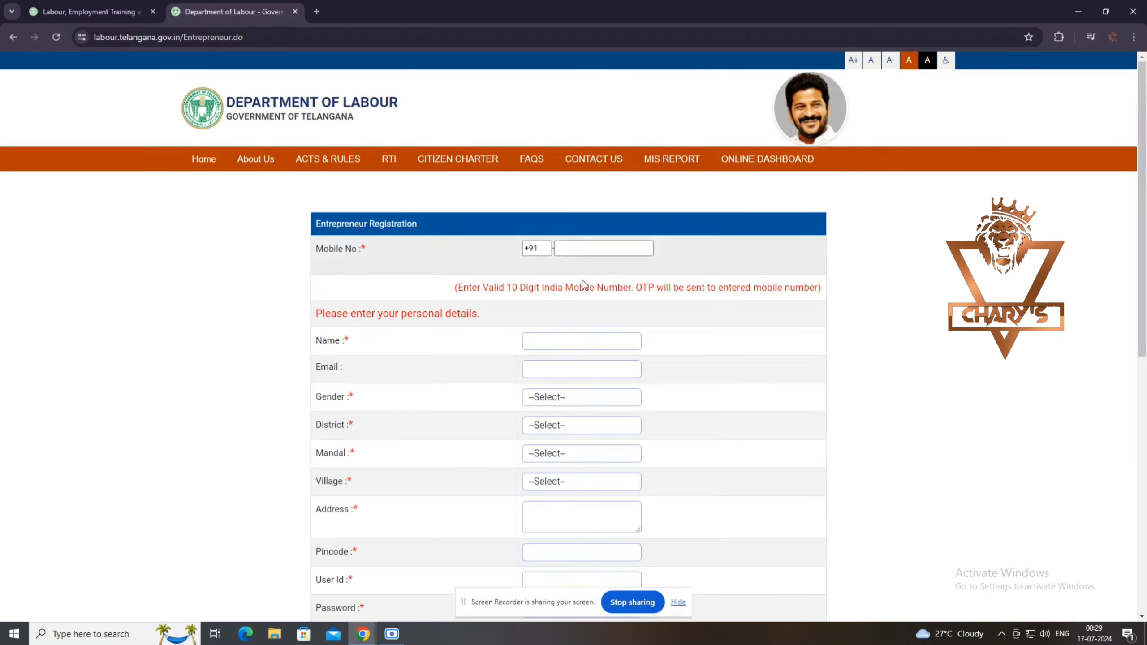
{"action": "scroll", "coordinate": [582, 279], "scroll_direction": "down", "scroll_amount": 5}
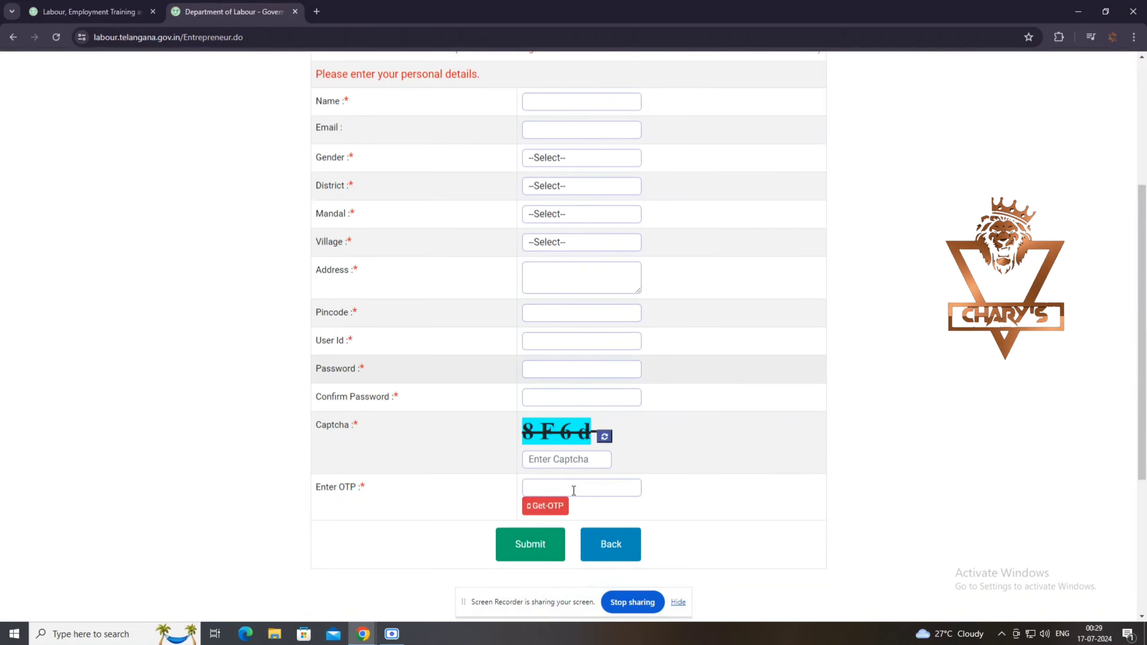
{"action": "scroll", "coordinate": [573, 491], "scroll_direction": "up", "scroll_amount": 4}
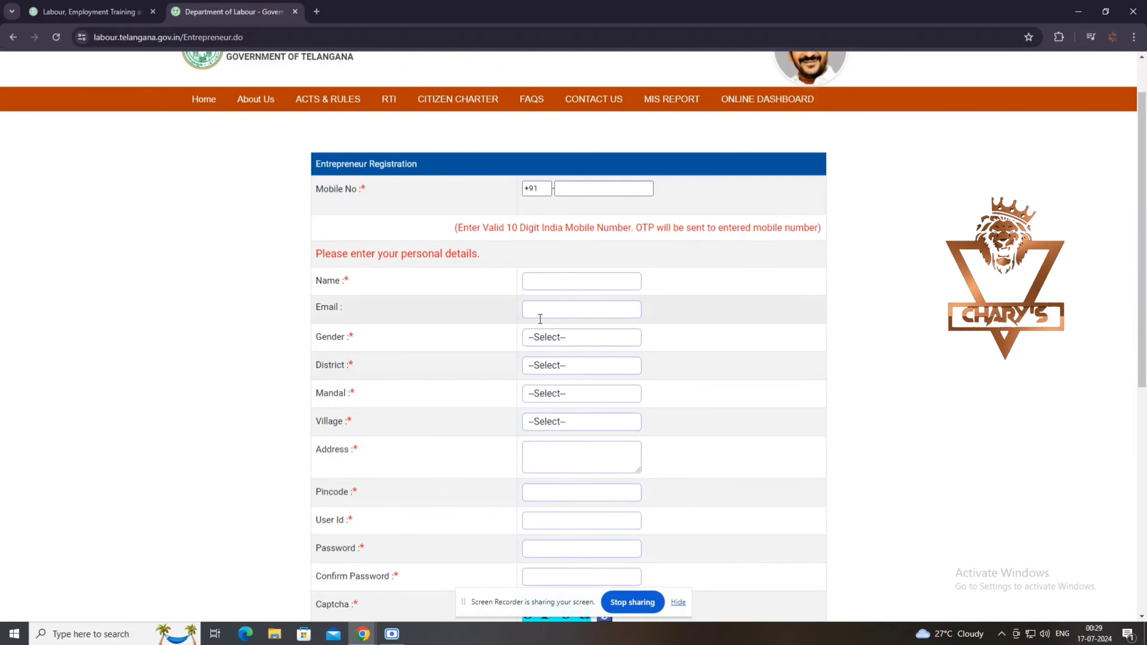
{"action": "scroll", "coordinate": [614, 470], "scroll_direction": "down", "scroll_amount": 4}
{"action": "left_click", "coordinate": [611, 544]}
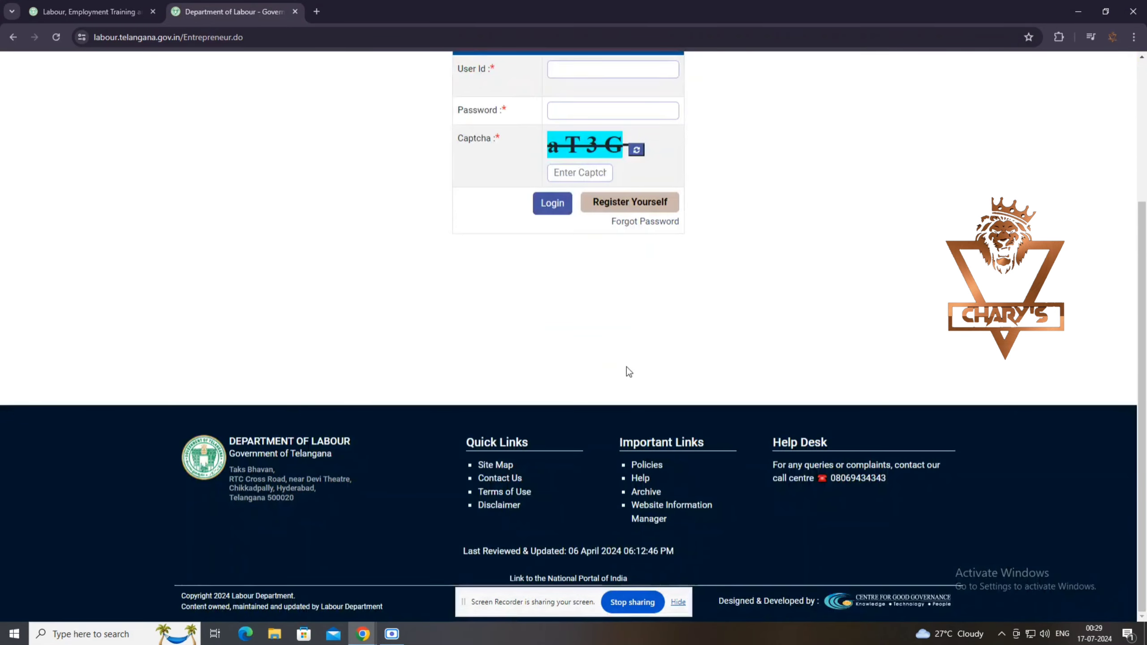
{"action": "scroll", "coordinate": [629, 371], "scroll_direction": "up", "scroll_amount": 4}
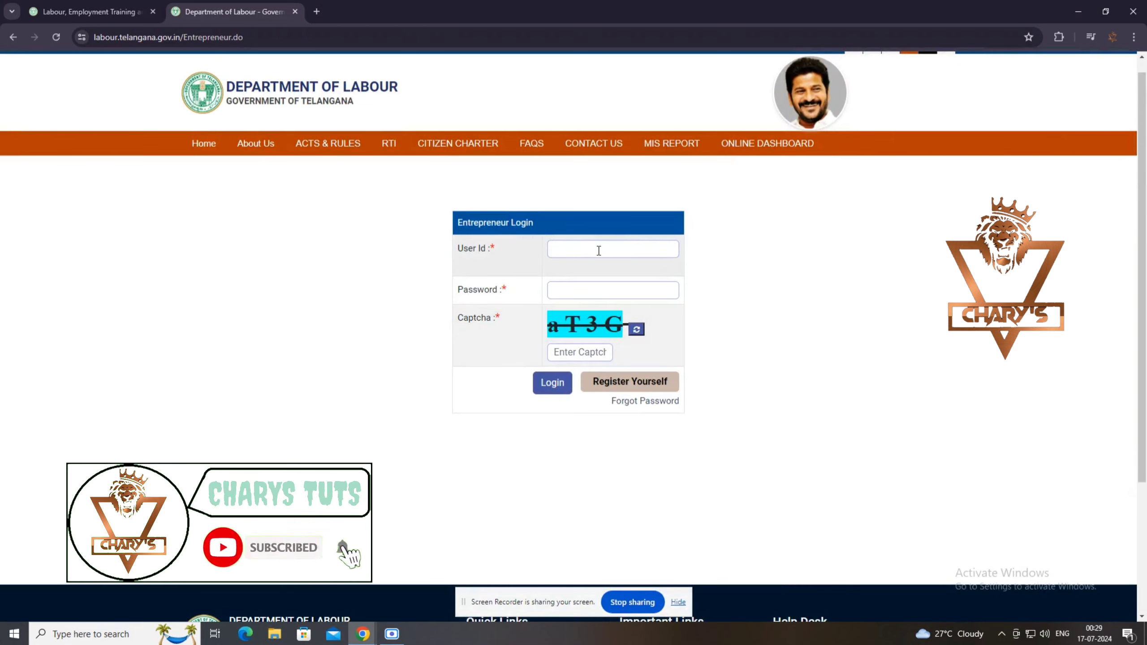
Log in with the entrepreneur user id, password and the displayed captcha.
{"action": "left_click", "coordinate": [599, 249]}
{"action": "type", "text": "??????"}
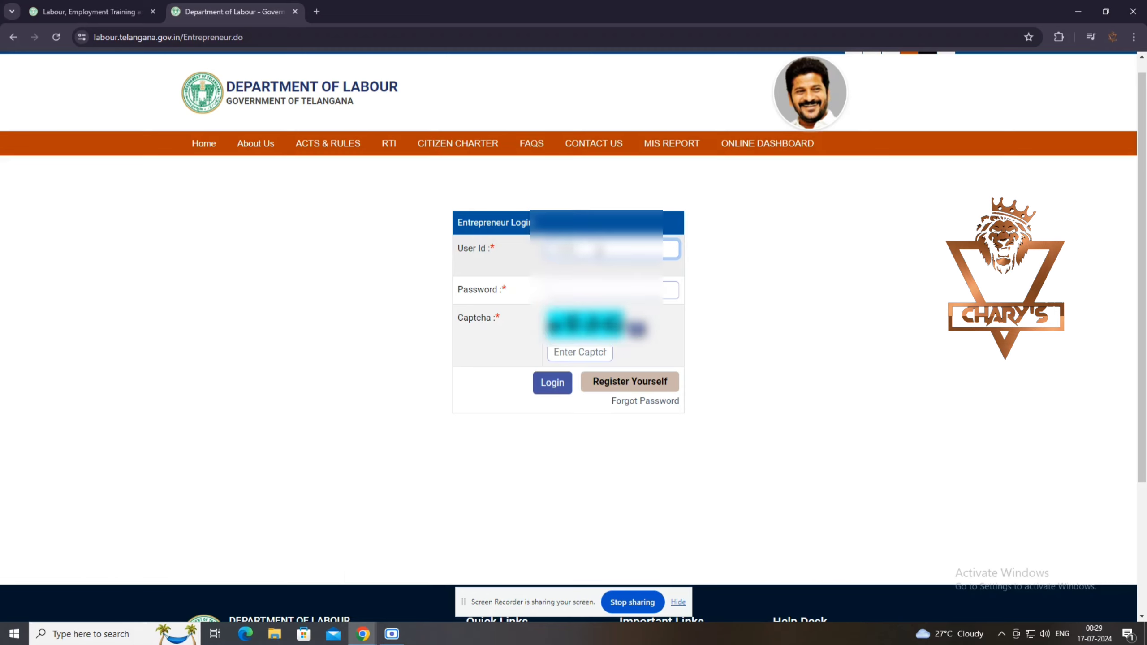
{"action": "type", "text": "????"}
{"action": "key", "text": "Tab"}
{"action": "type", "text": "?"}
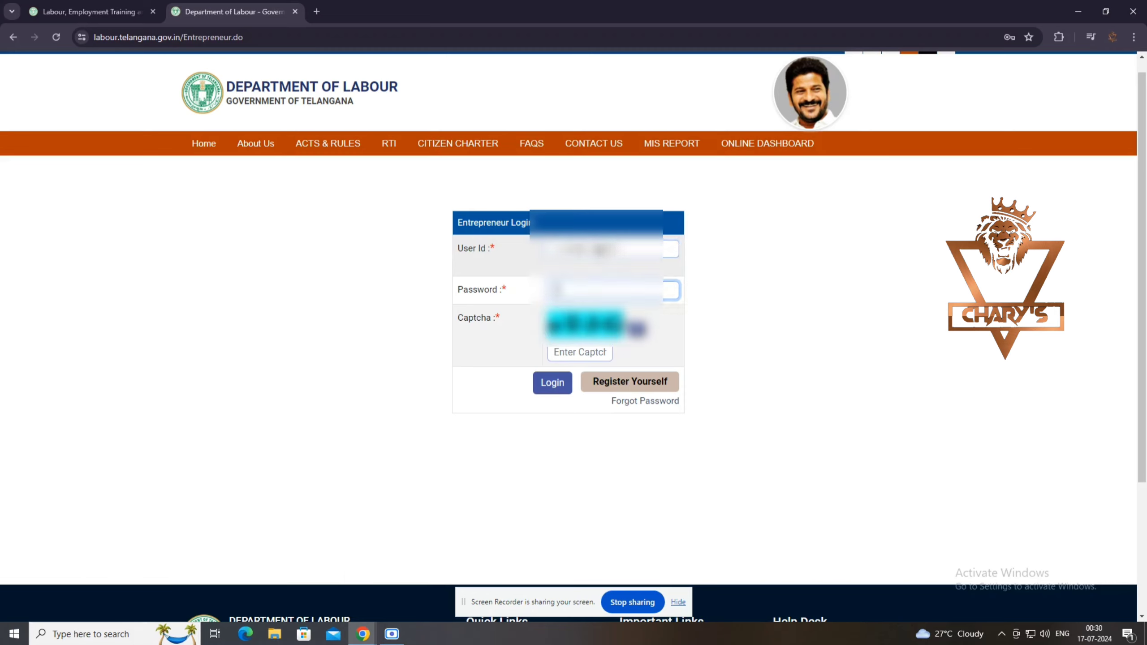
{"action": "type", "text": "???"}
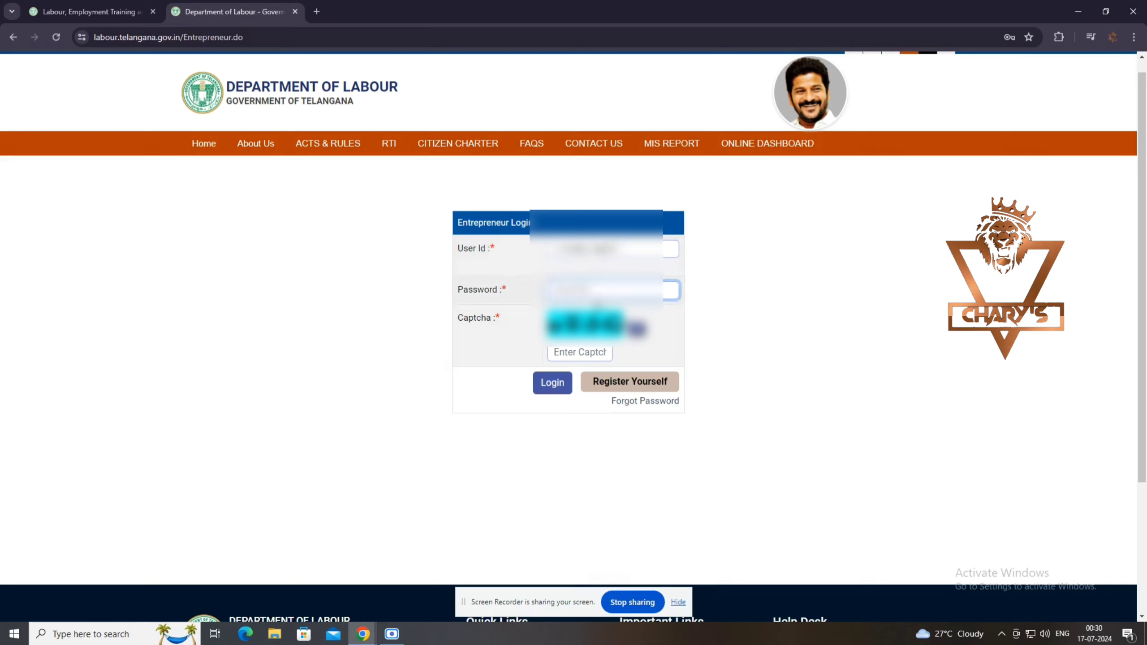
{"action": "left_click", "coordinate": [585, 353]}
{"action": "type", "text": "aT"}
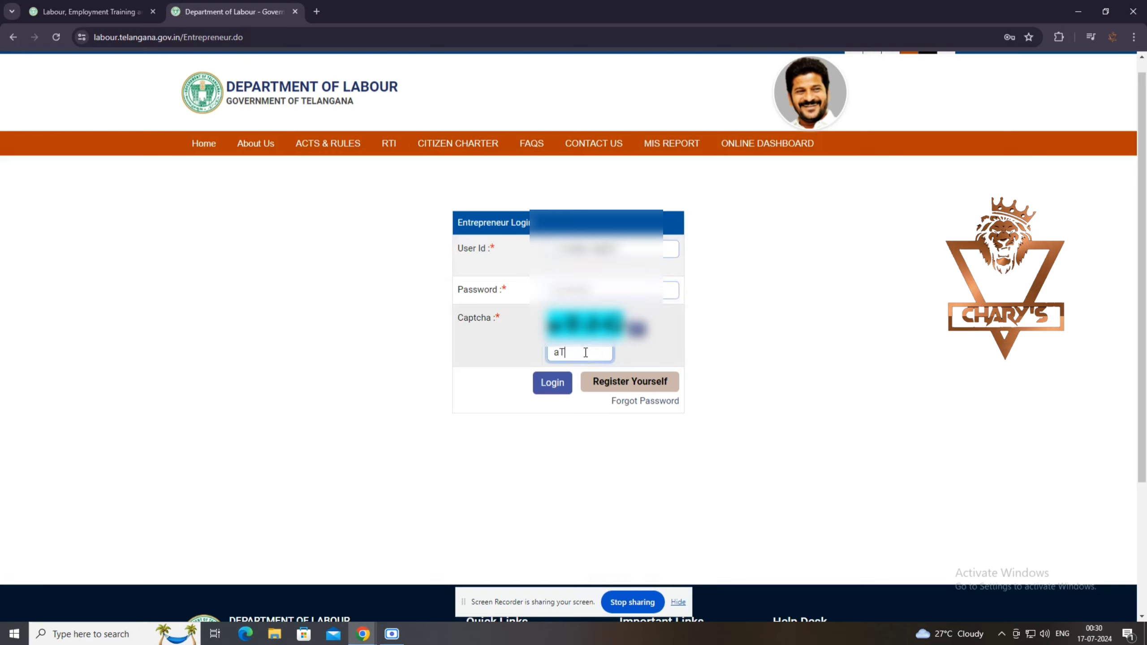
{"action": "type", "text": "3G"}
{"action": "left_click", "coordinate": [560, 384]}
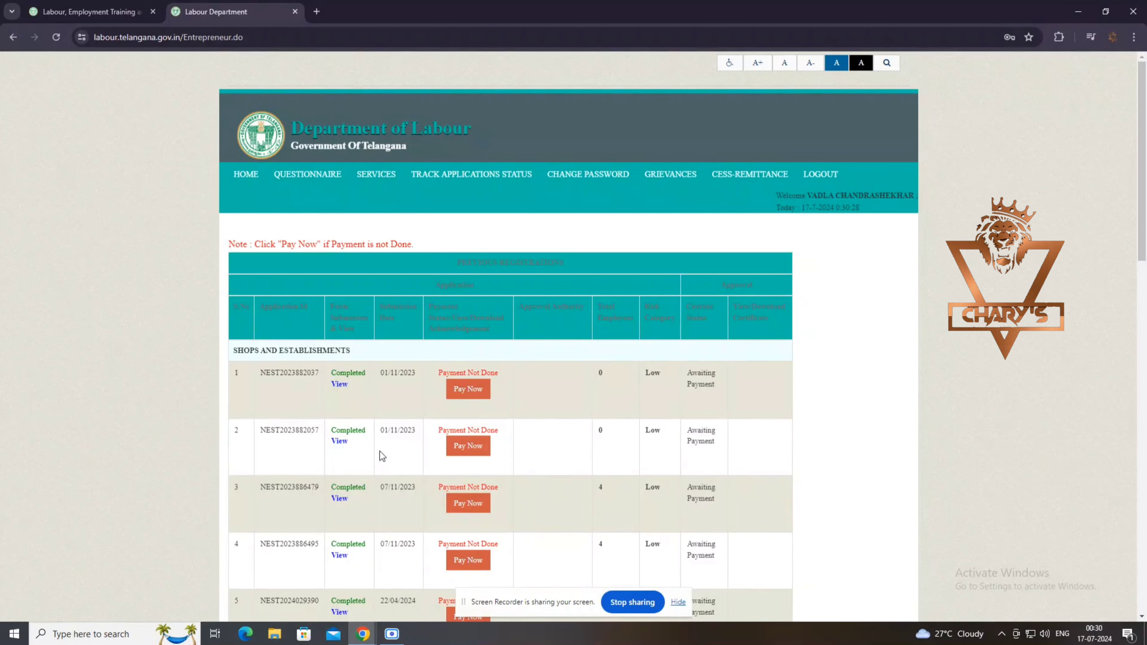
Under SERVICES, choose Registration for The Shops & Establishments Act.
{"action": "left_click", "coordinate": [377, 176]}
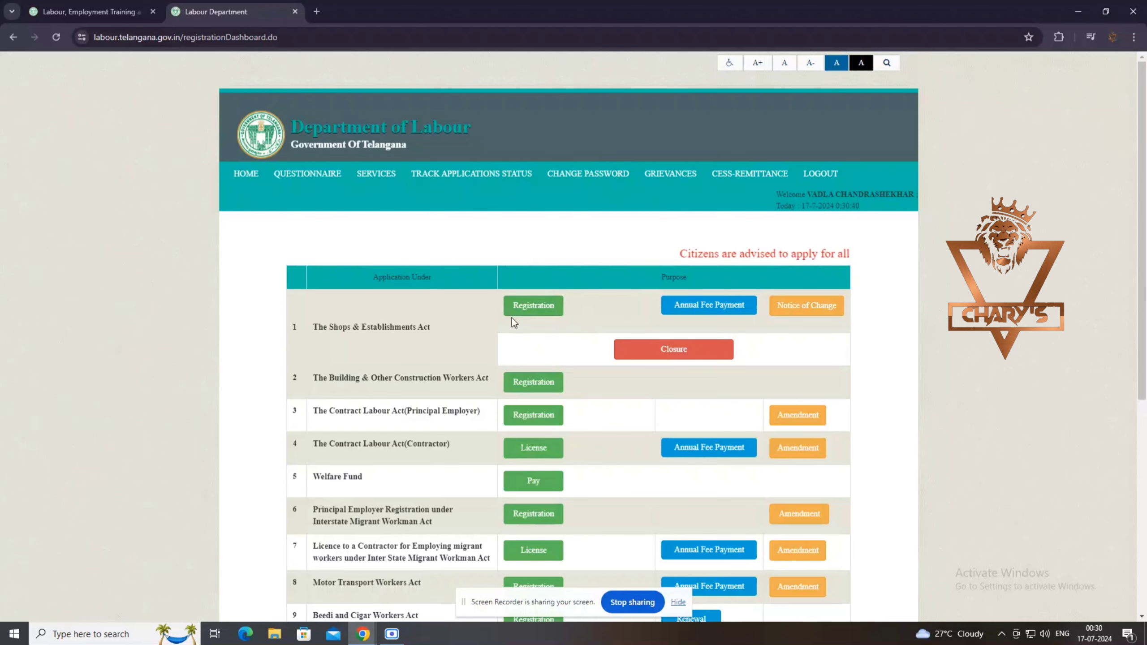
{"action": "left_click", "coordinate": [544, 312]}
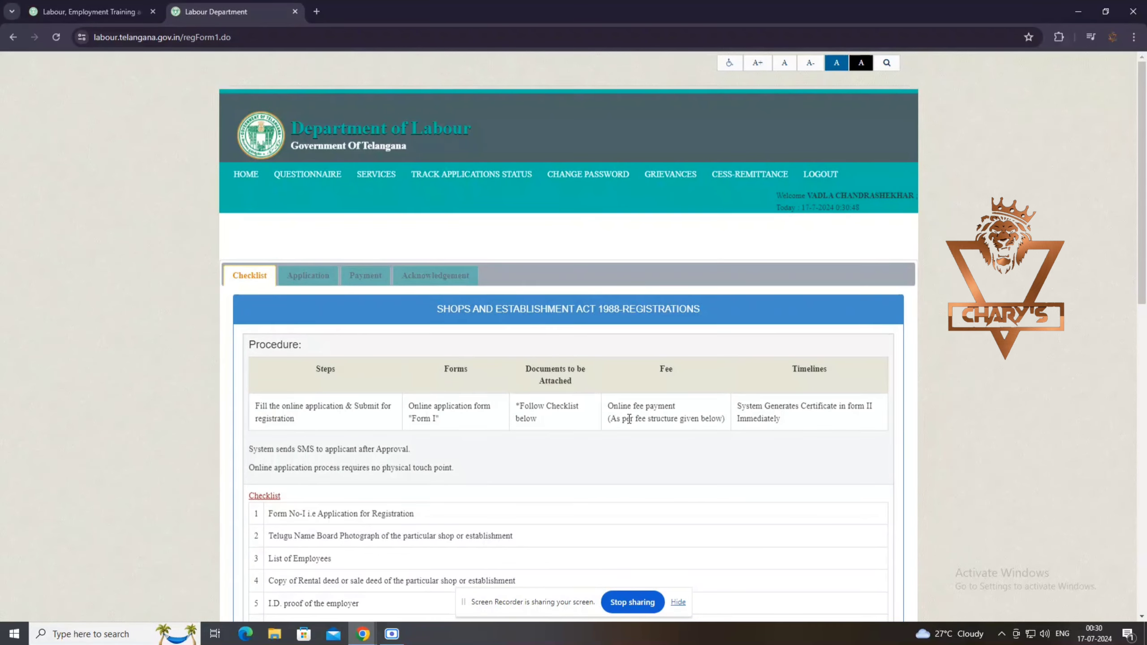
{"action": "scroll", "coordinate": [481, 481], "scroll_direction": "down", "scroll_amount": 1}
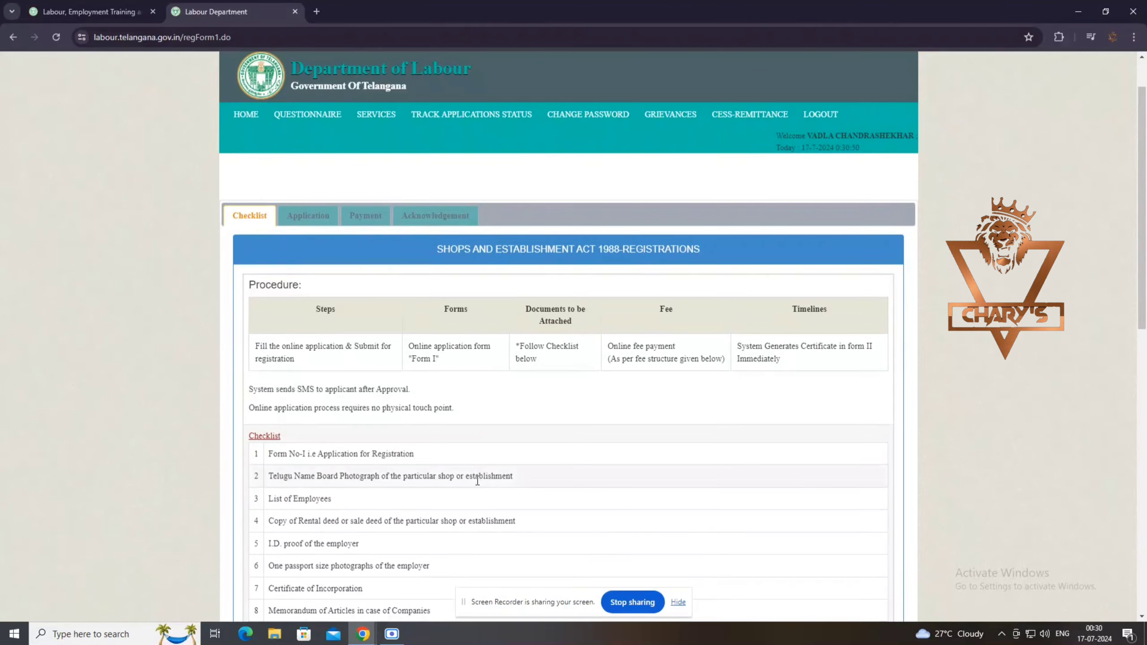
{"action": "scroll", "coordinate": [328, 479], "scroll_direction": "down", "scroll_amount": 3}
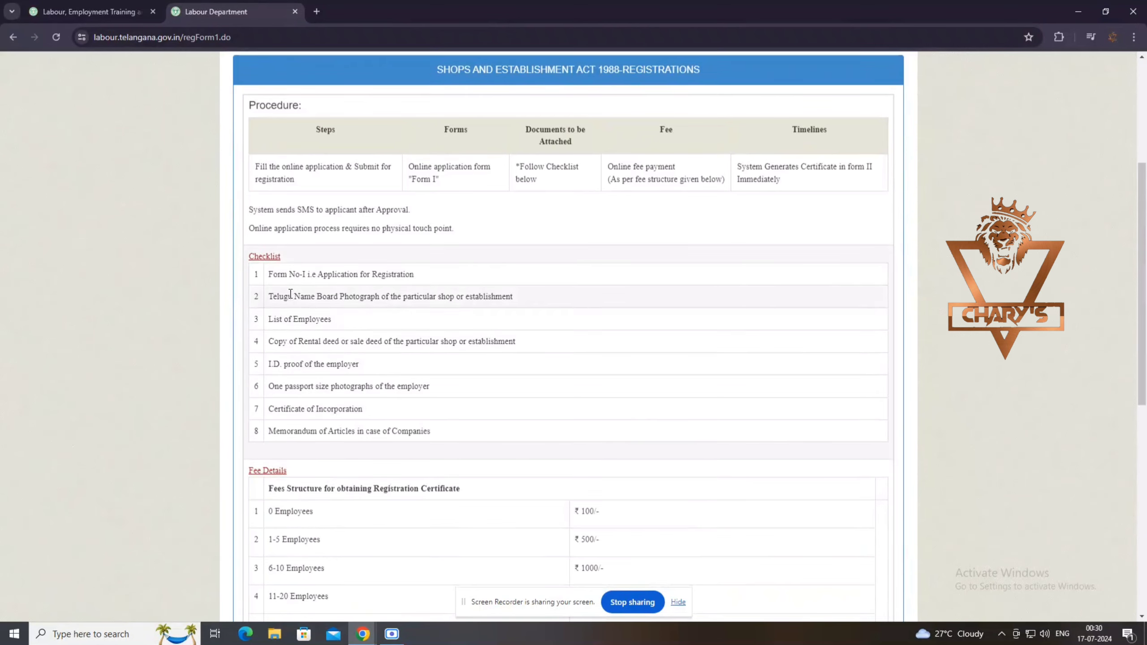
{"action": "scroll", "coordinate": [336, 429], "scroll_direction": "down", "scroll_amount": 2}
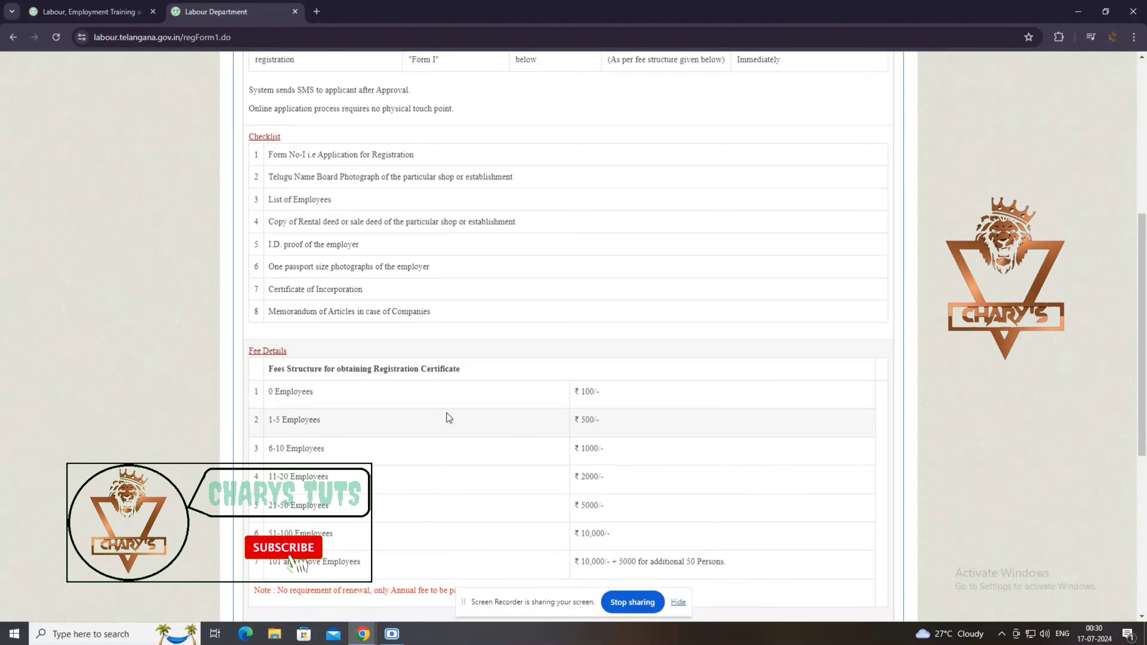
{"action": "scroll", "coordinate": [289, 362], "scroll_direction": "down", "scroll_amount": 1}
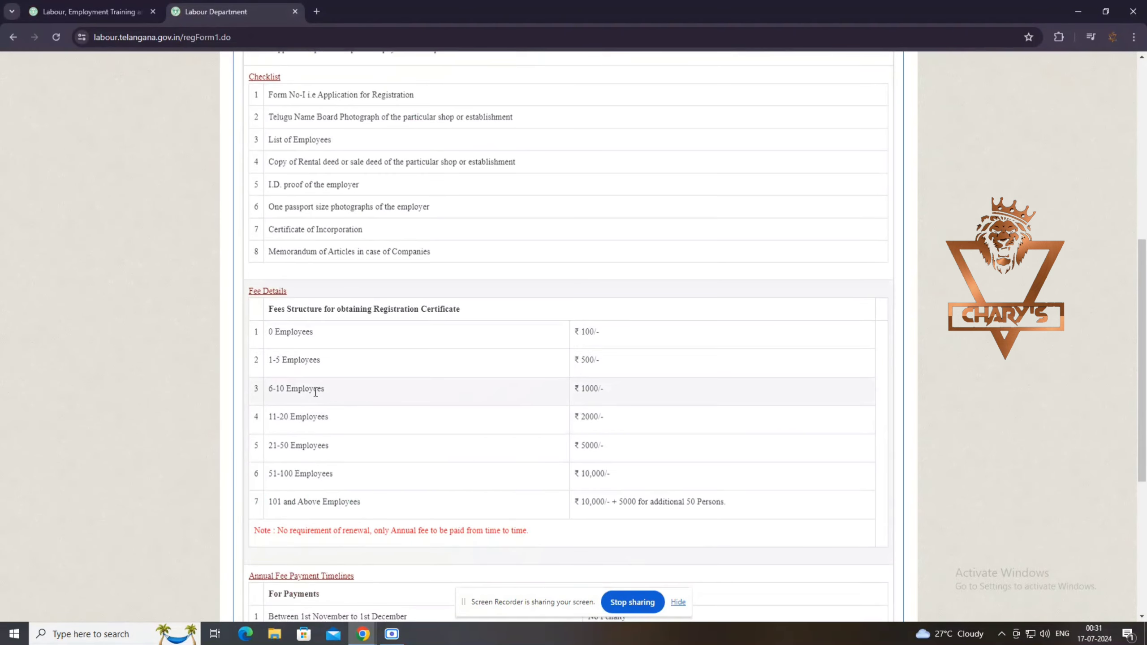
{"action": "scroll", "coordinate": [377, 389], "scroll_direction": "down", "scroll_amount": 2}
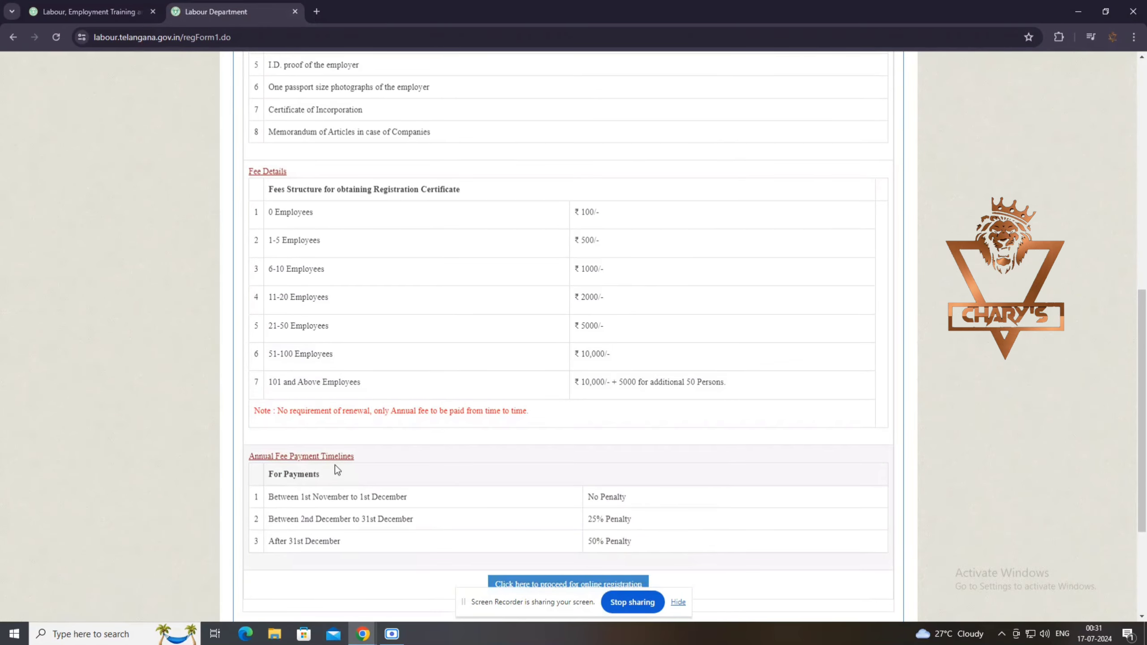
{"action": "scroll", "coordinate": [542, 519], "scroll_direction": "down", "scroll_amount": 1}
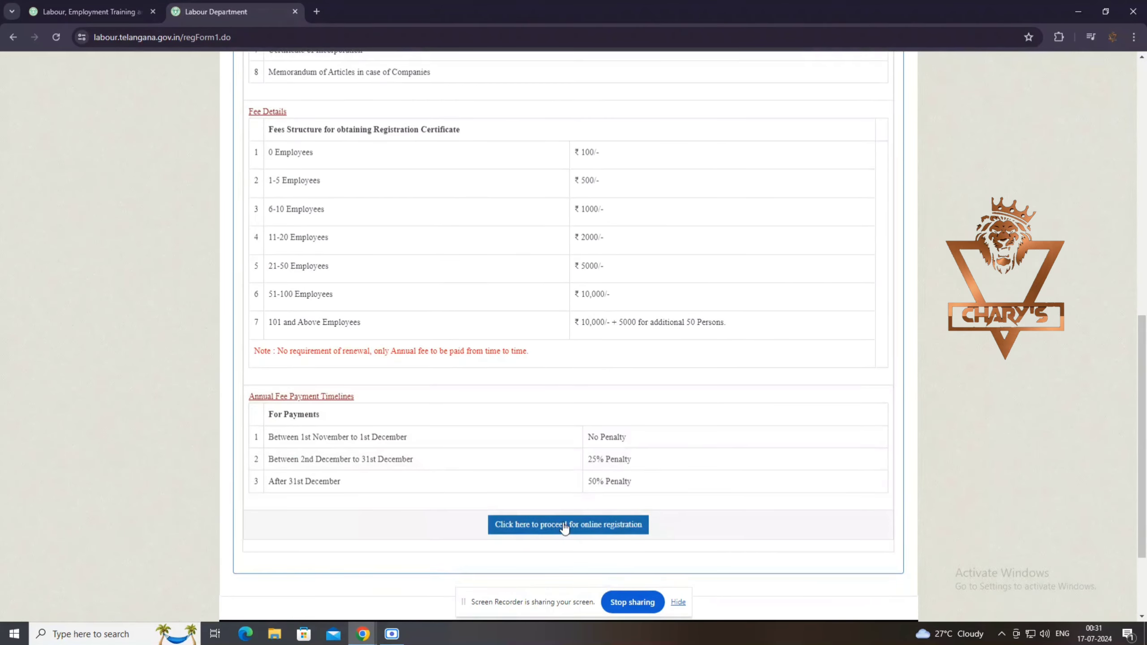
{"action": "scroll", "coordinate": [564, 527], "scroll_direction": "down", "scroll_amount": 2}
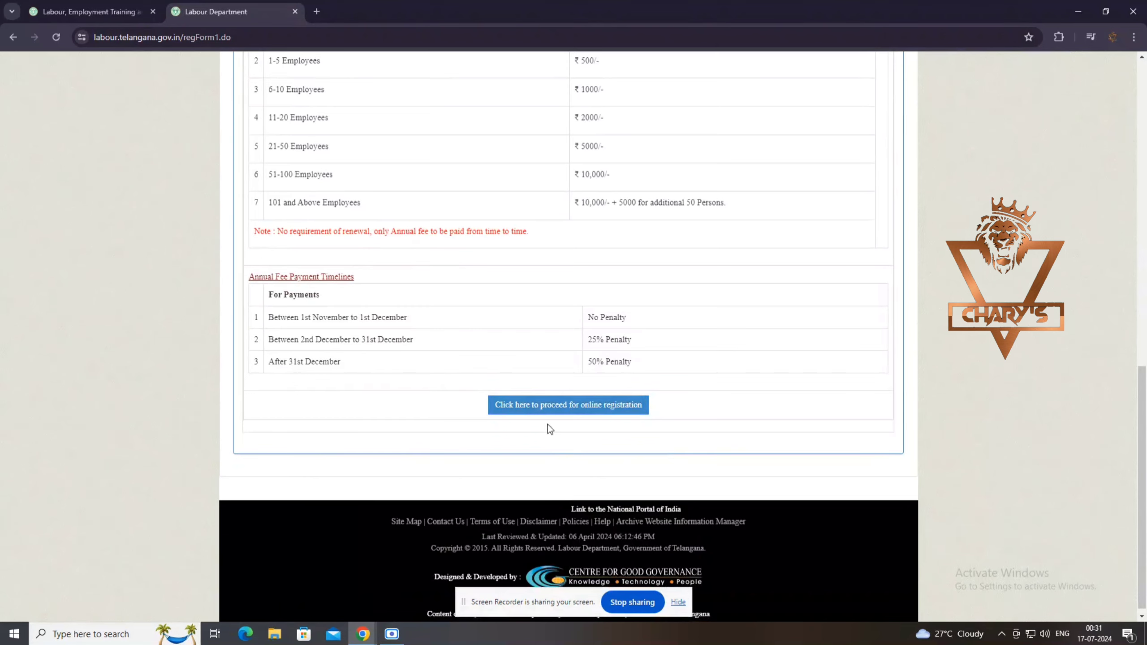
Proceed from the checklist to the online FORM-I application.
{"action": "left_click", "coordinate": [573, 409]}
{"action": "scroll", "coordinate": [571, 407], "scroll_direction": "up", "scroll_amount": 10}
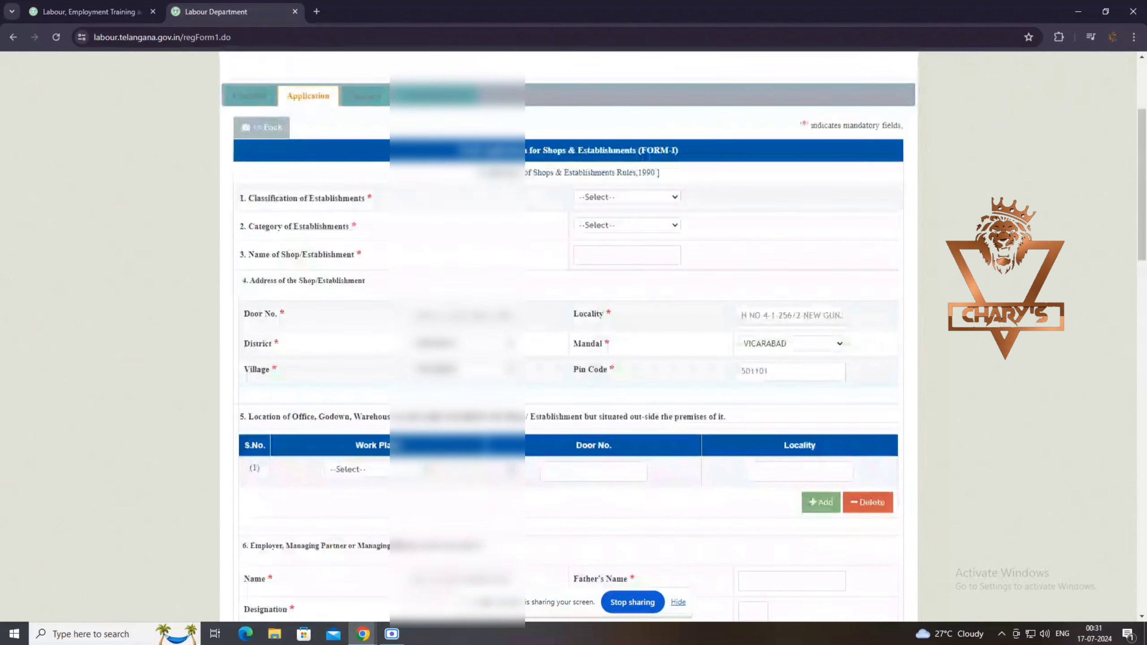
{"action": "scroll", "coordinate": [605, 418], "scroll_direction": "up", "scroll_amount": 4}
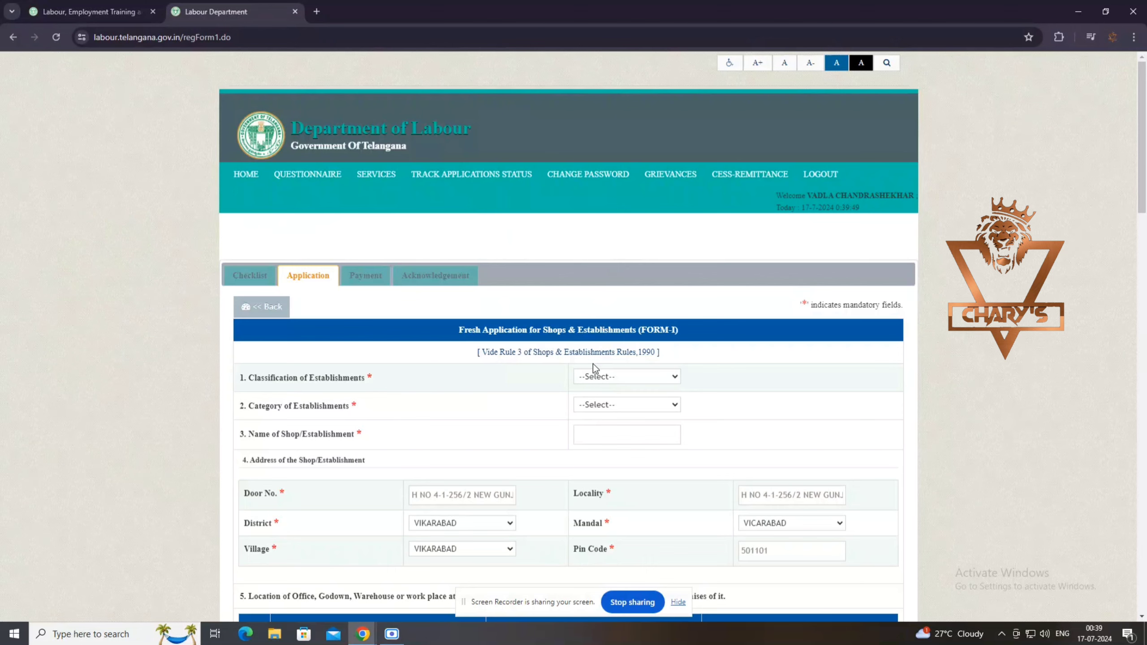
Set Classification of Establishments to PROPRIETARY FIRM, leaving Category unselected.
{"action": "left_click", "coordinate": [622, 375]}
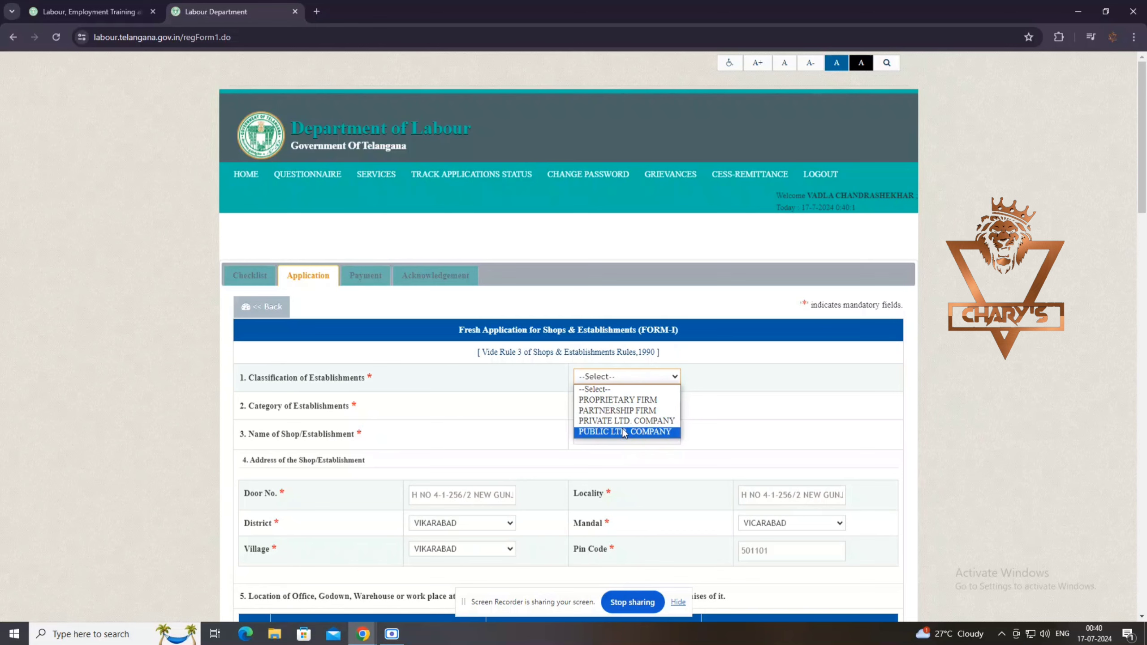
{"action": "left_click", "coordinate": [633, 403]}
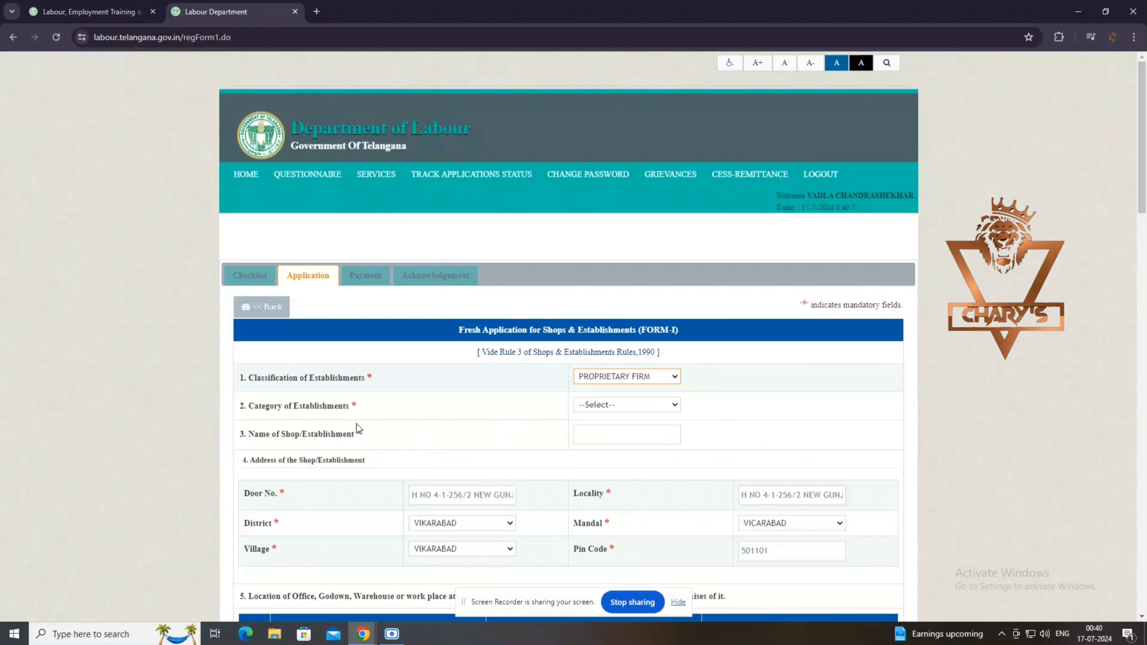
{"action": "left_click", "coordinate": [605, 404]}
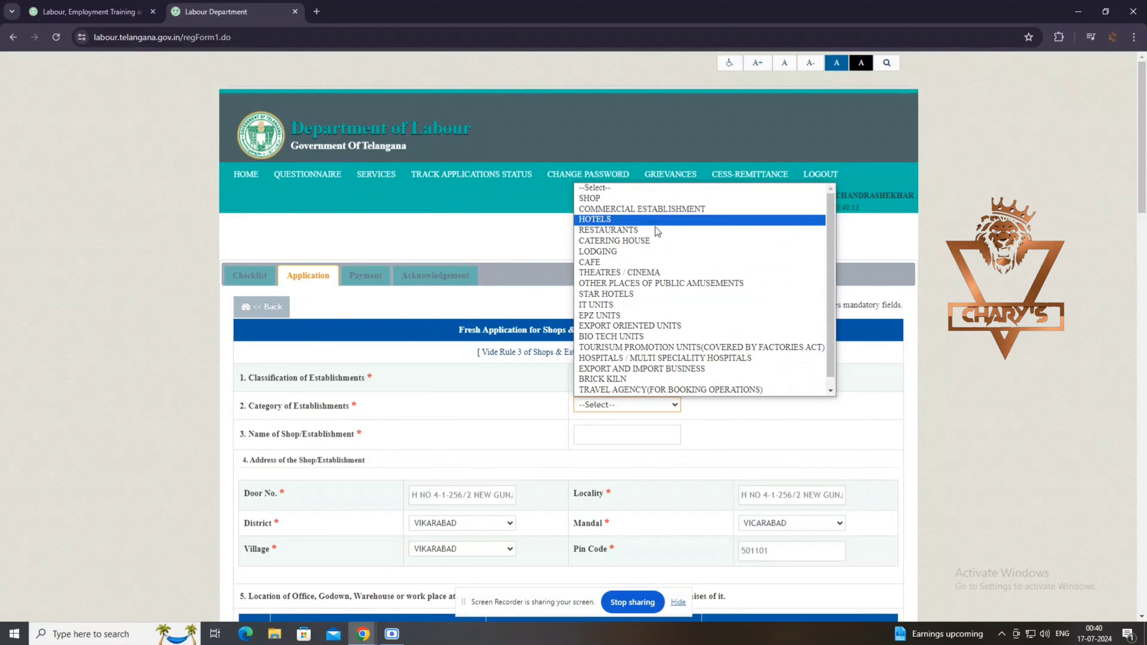
{"action": "left_click", "coordinate": [469, 432]}
{"action": "left_click", "coordinate": [594, 437]}
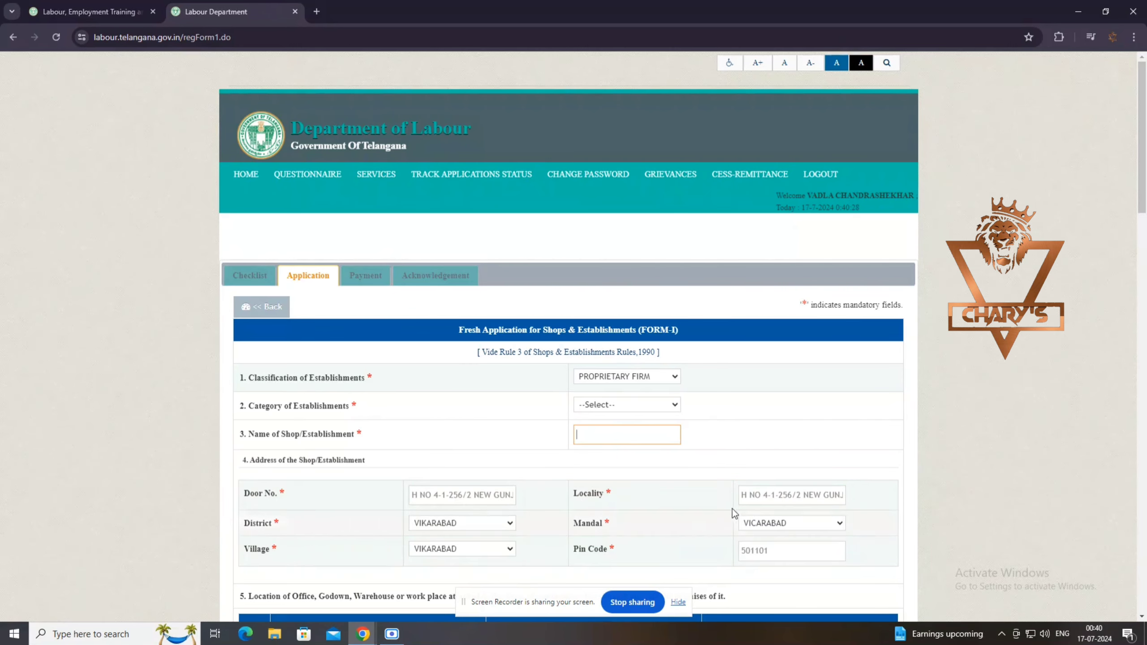
{"action": "scroll", "coordinate": [697, 529], "scroll_direction": "down", "scroll_amount": 5}
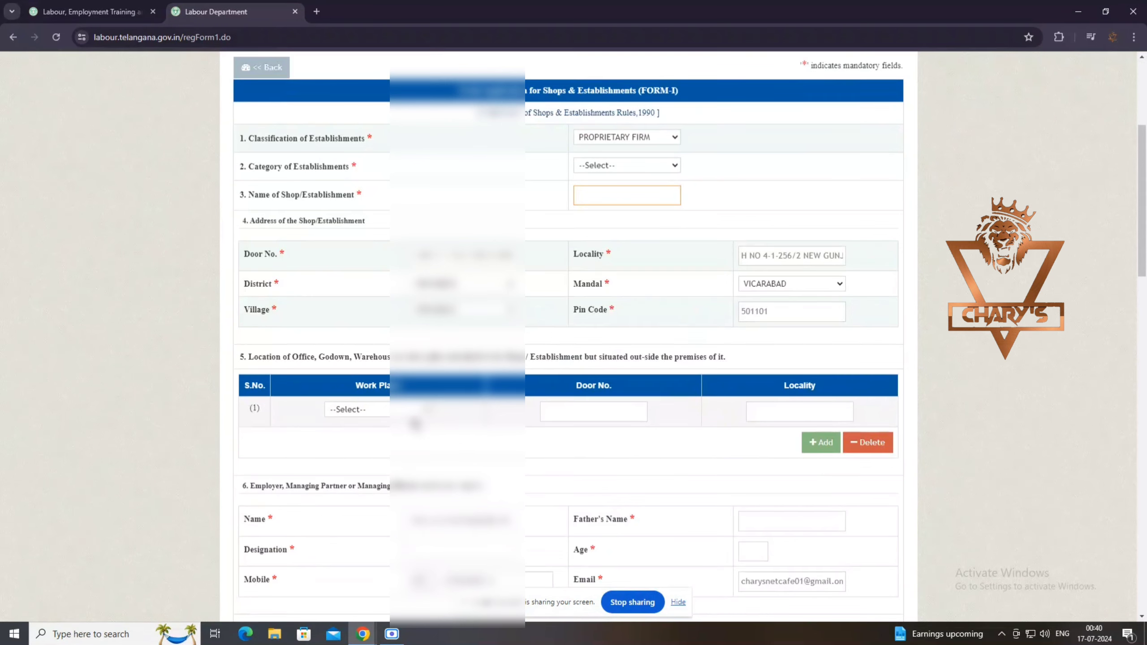
{"action": "left_click", "coordinate": [420, 411]}
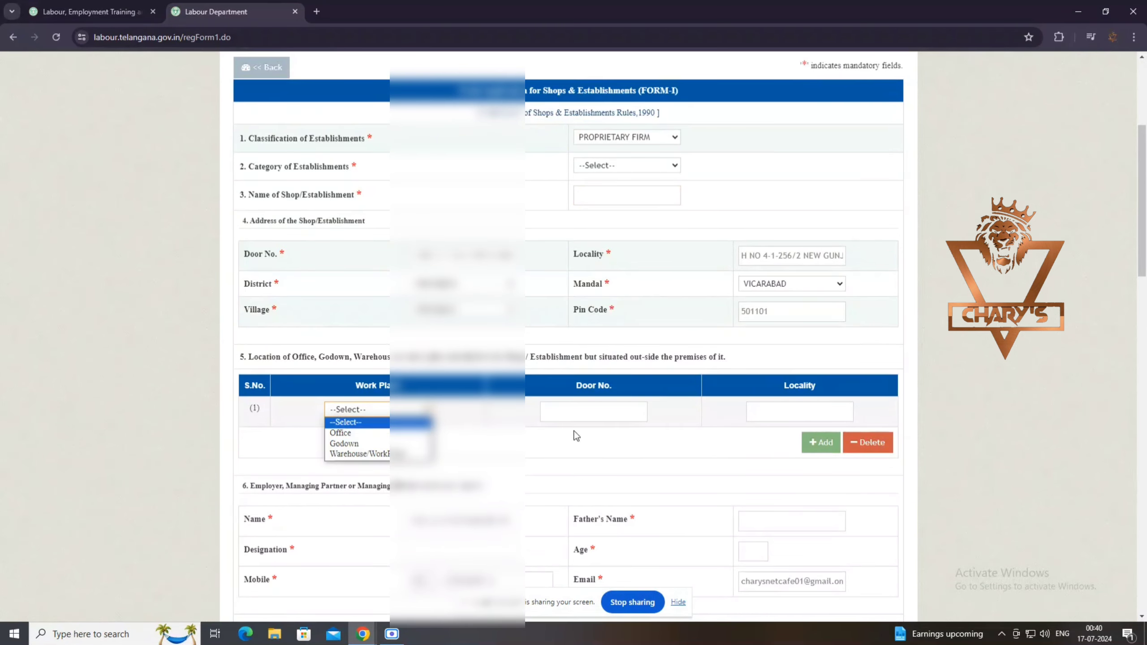
{"action": "left_click", "coordinate": [583, 419]}
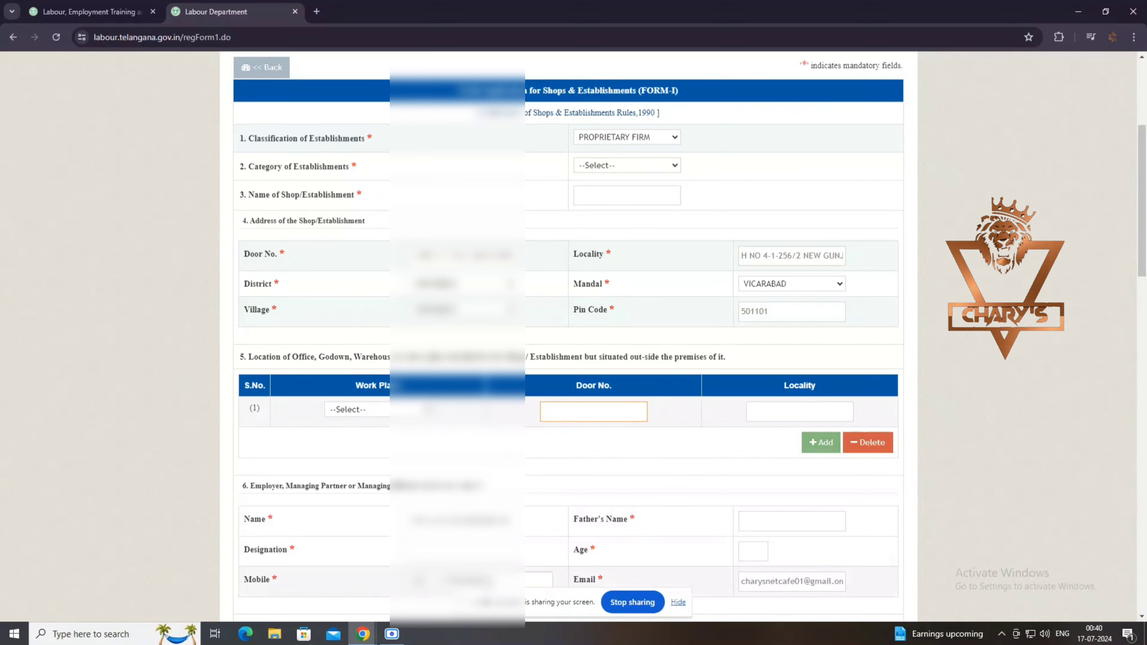
{"action": "scroll", "coordinate": [666, 545], "scroll_direction": "down", "scroll_amount": 4}
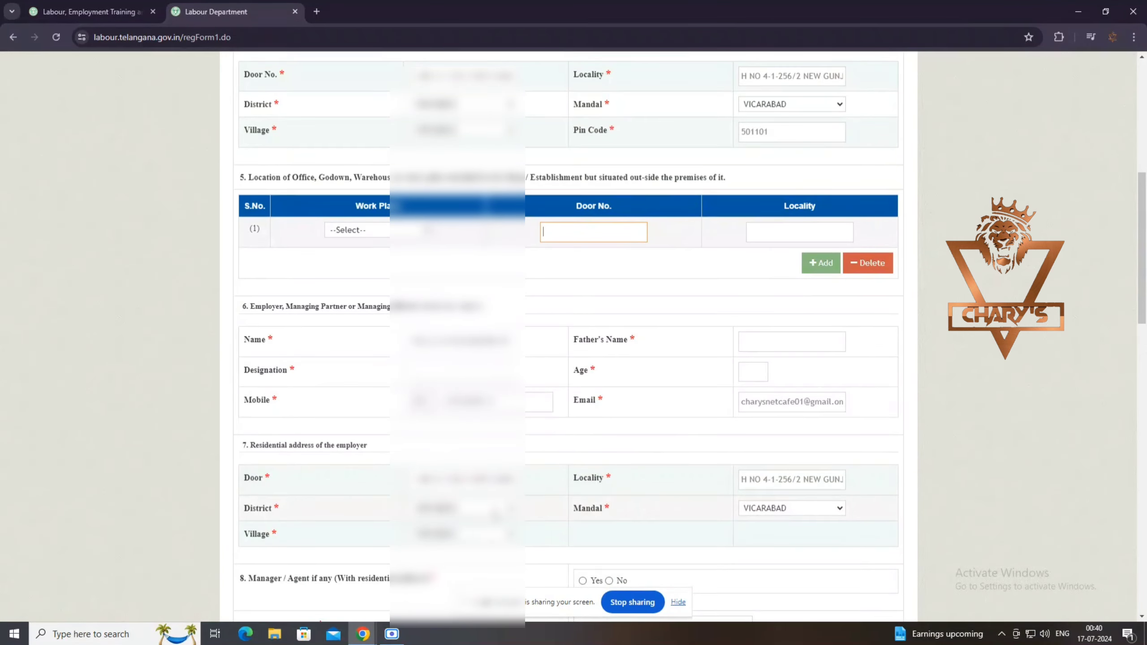
{"action": "scroll", "coordinate": [549, 540], "scroll_direction": "down", "scroll_amount": 1}
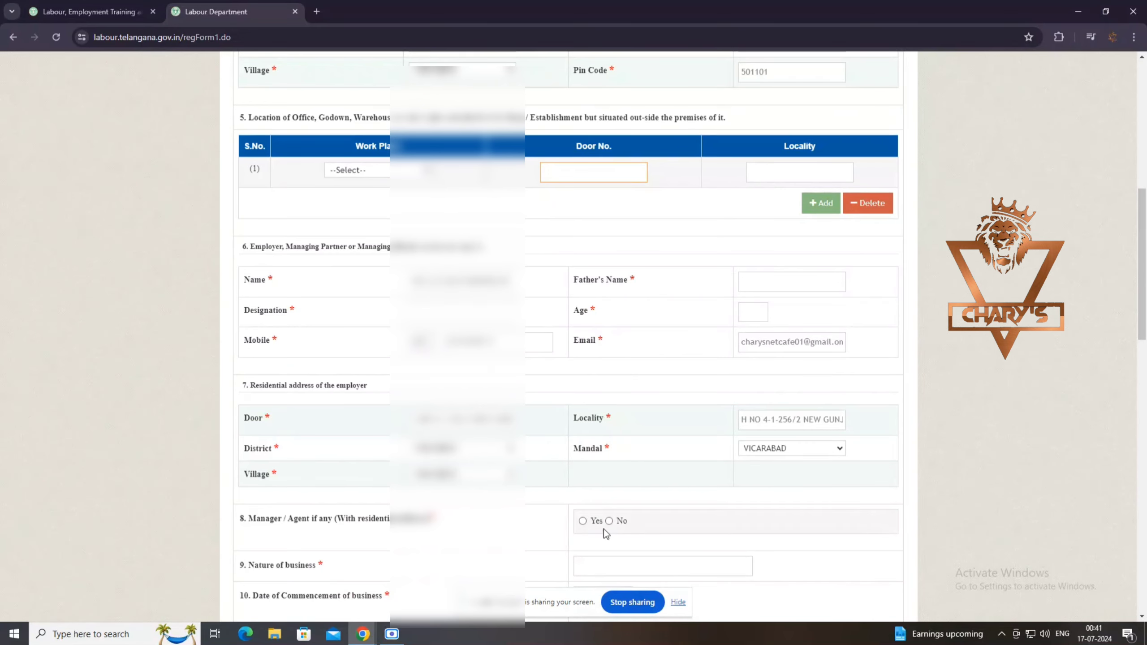
{"action": "scroll", "coordinate": [610, 531], "scroll_direction": "down", "scroll_amount": 2}
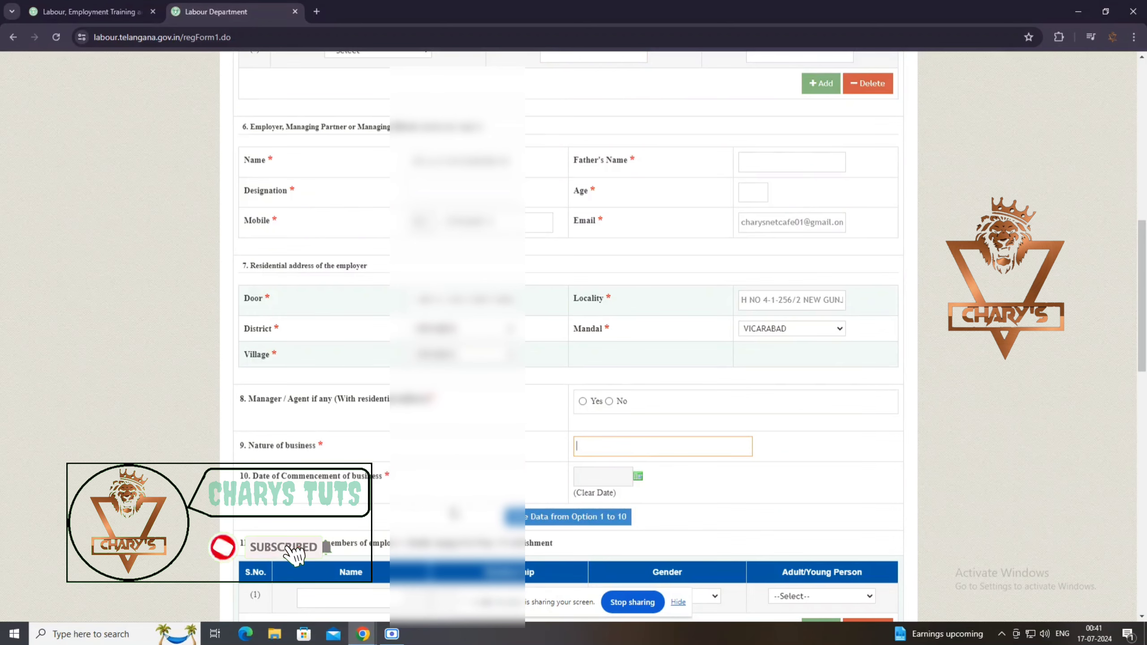
{"action": "scroll", "coordinate": [642, 477], "scroll_direction": "down", "scroll_amount": 3}
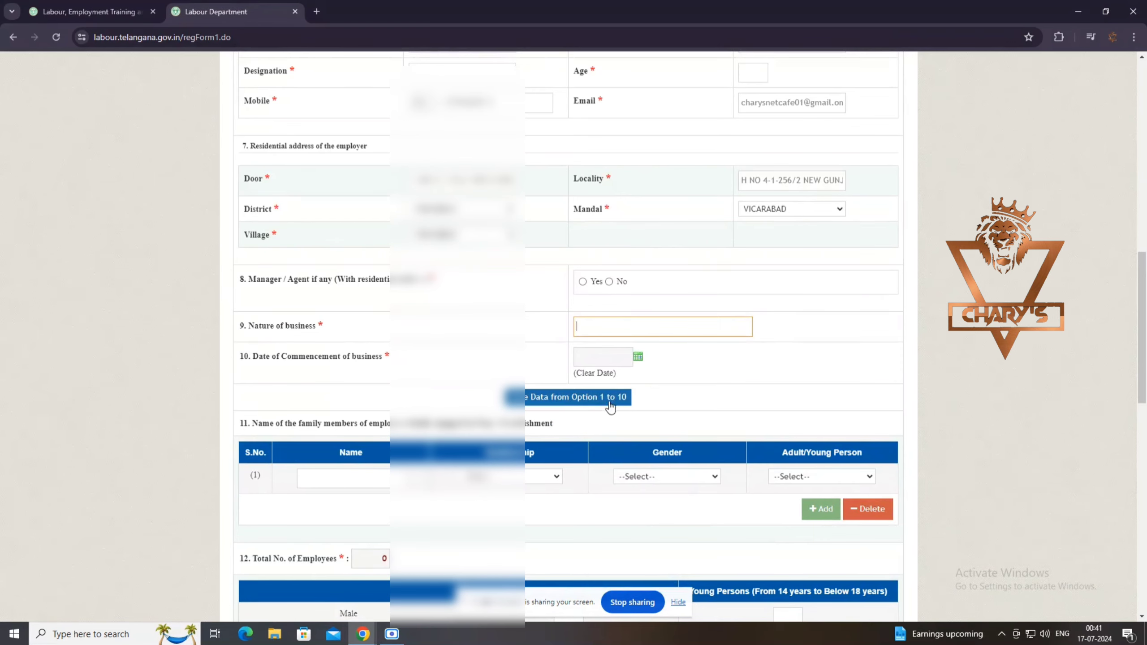
{"action": "scroll", "coordinate": [391, 282], "scroll_direction": "up", "scroll_amount": 5}
{"action": "scroll", "coordinate": [346, 277], "scroll_direction": "up", "scroll_amount": 2}
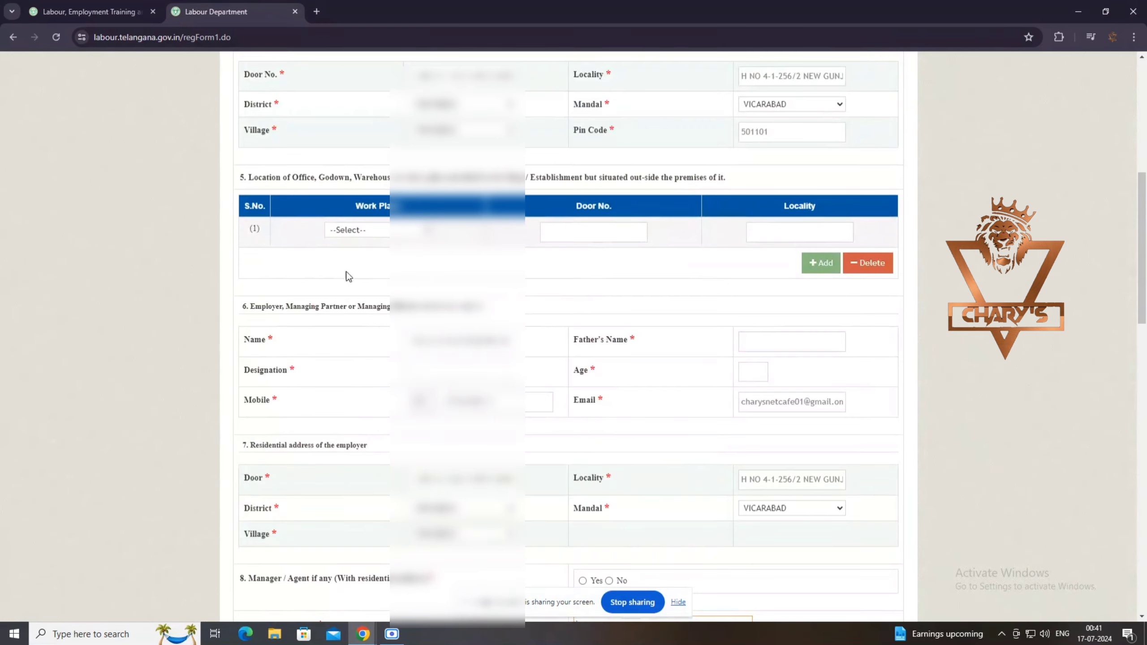
{"action": "scroll", "coordinate": [310, 469], "scroll_direction": "down", "scroll_amount": 4}
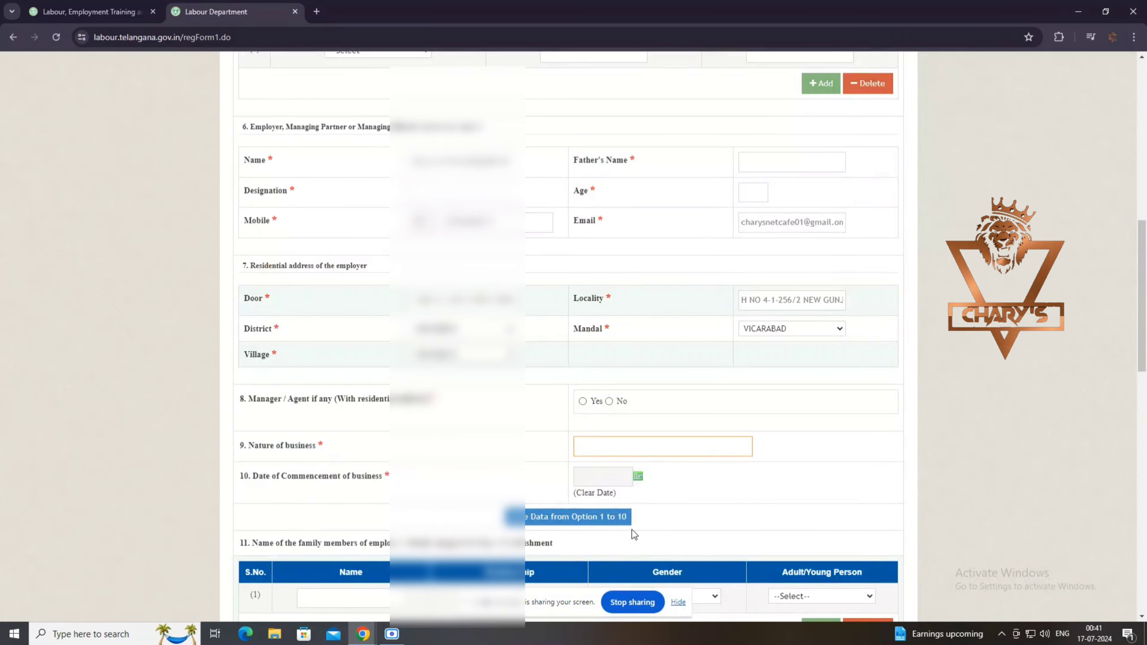
{"action": "scroll", "coordinate": [625, 514], "scroll_direction": "down", "scroll_amount": 3}
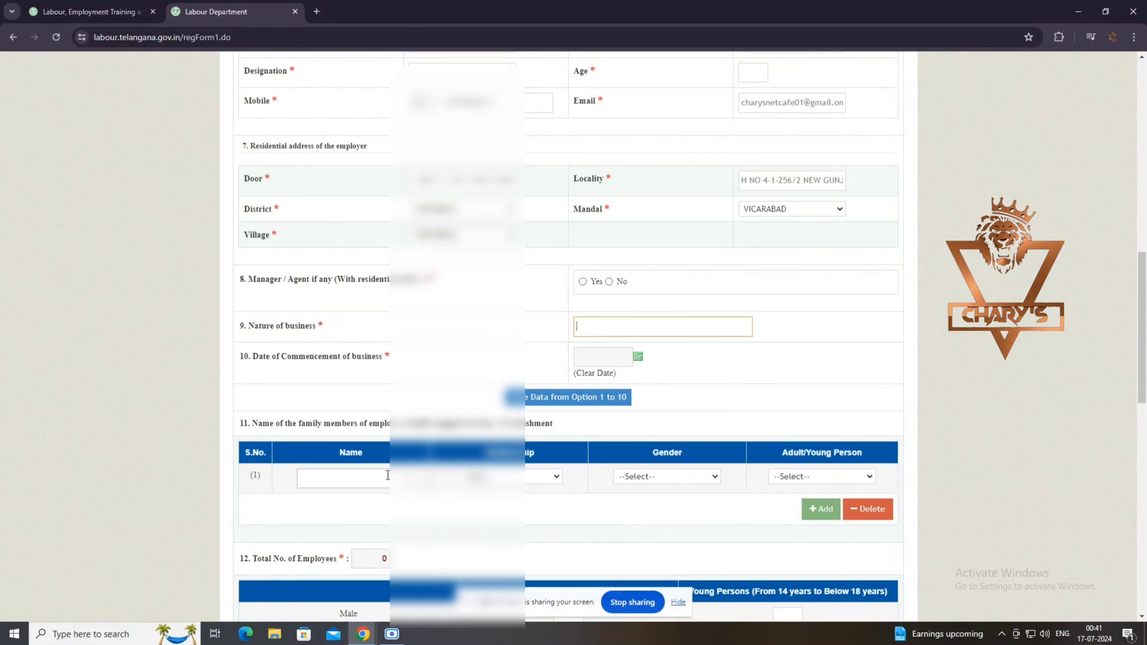
{"action": "left_click", "coordinate": [510, 481]}
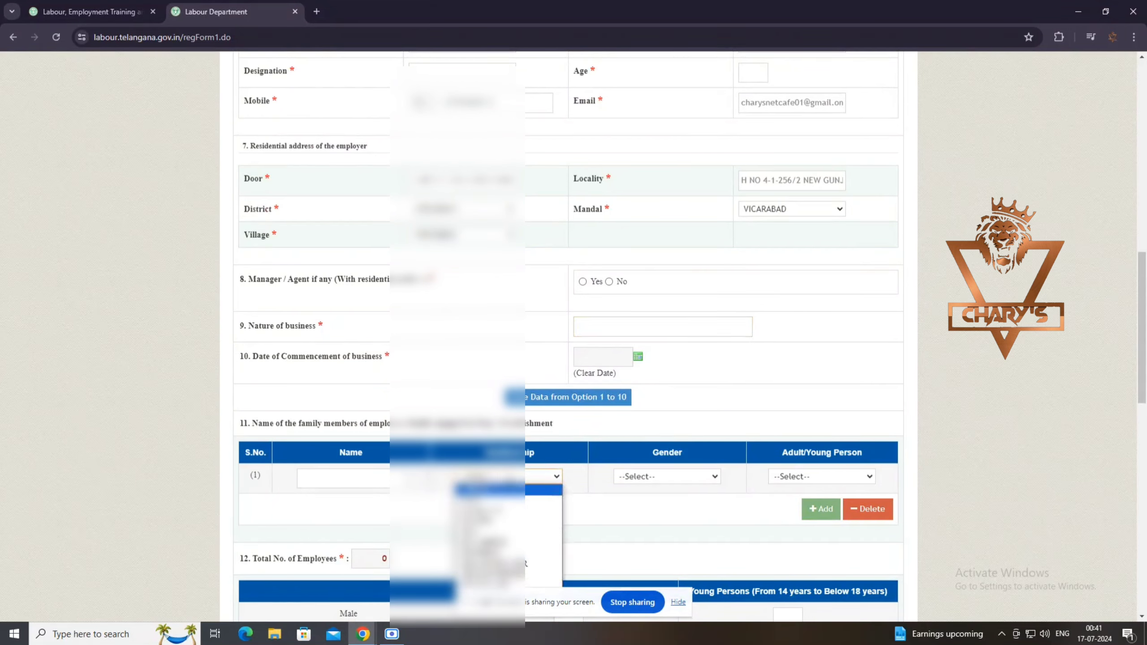
{"action": "left_click", "coordinate": [510, 480]}
{"action": "left_click", "coordinate": [511, 481]}
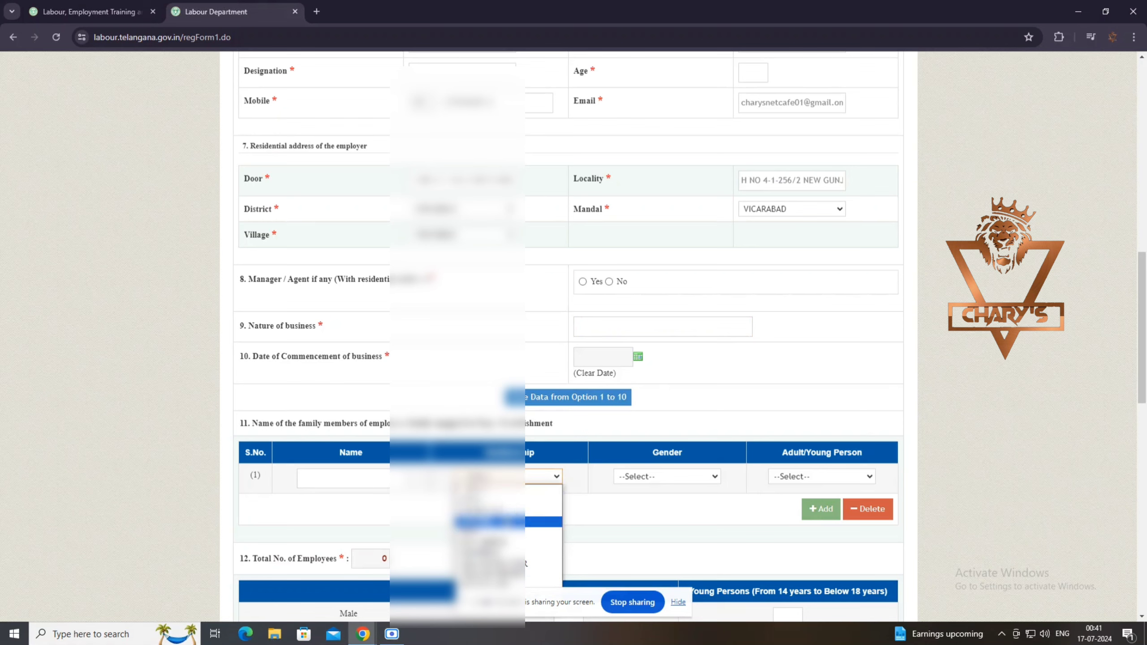
{"action": "left_click", "coordinate": [670, 477]}
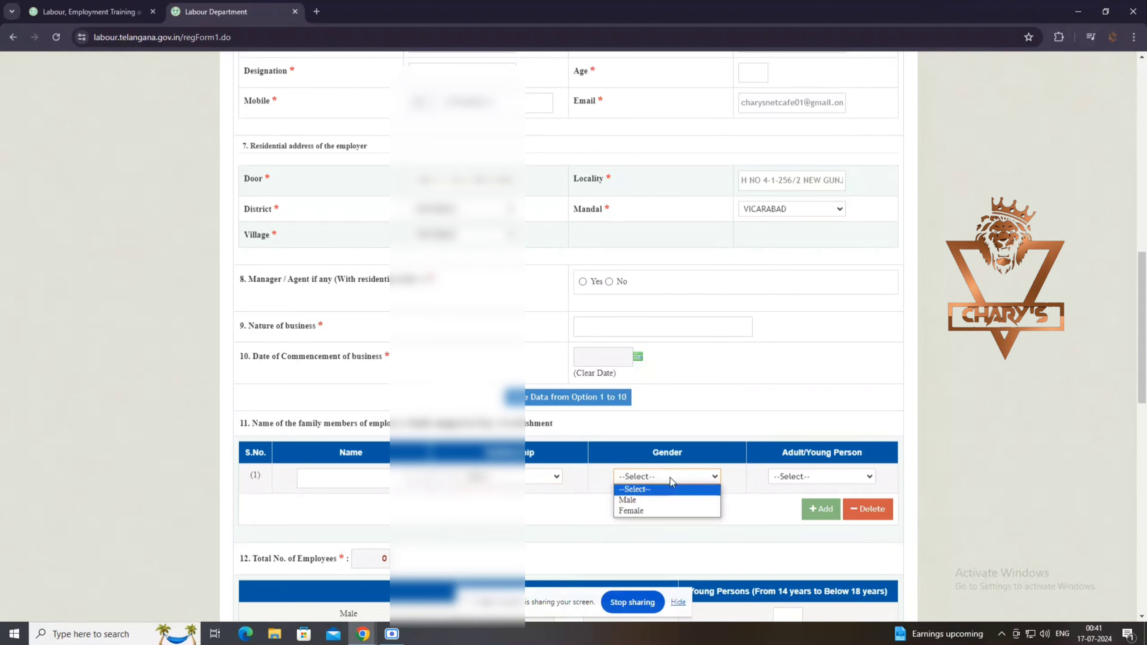
{"action": "left_click", "coordinate": [671, 477]}
{"action": "left_click", "coordinate": [810, 477]}
{"action": "left_click", "coordinate": [810, 477]}
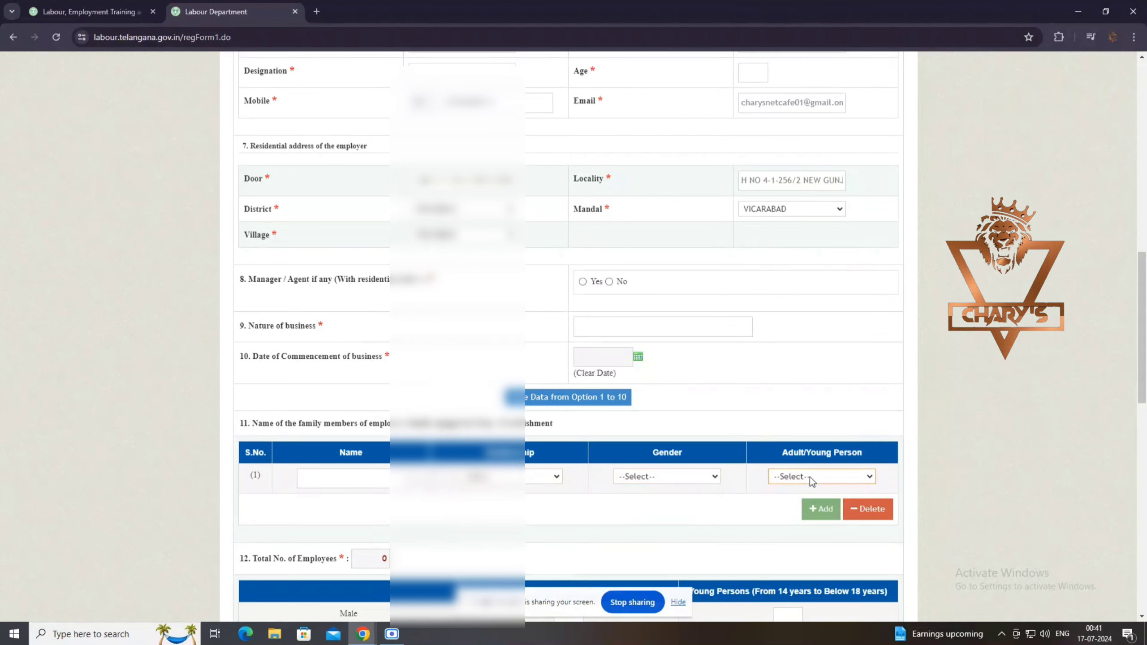
{"action": "left_click", "coordinate": [810, 477]}
{"action": "left_click", "coordinate": [812, 478]}
{"action": "scroll", "coordinate": [534, 513], "scroll_direction": "down", "scroll_amount": 3}
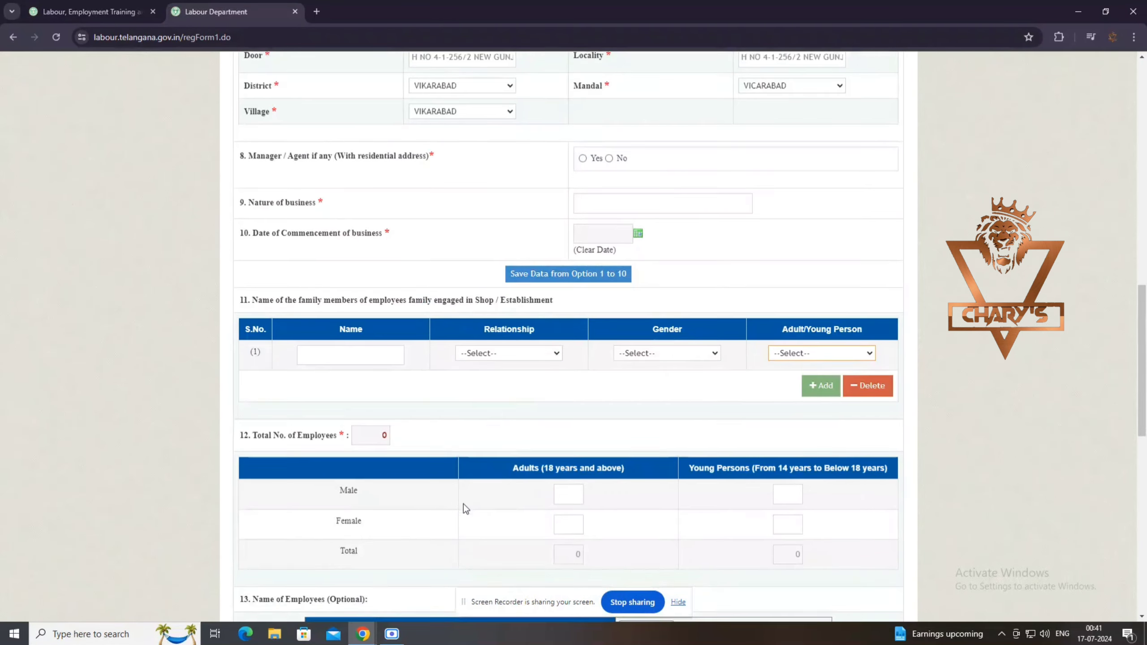
{"action": "scroll", "coordinate": [463, 503], "scroll_direction": "down", "scroll_amount": 1}
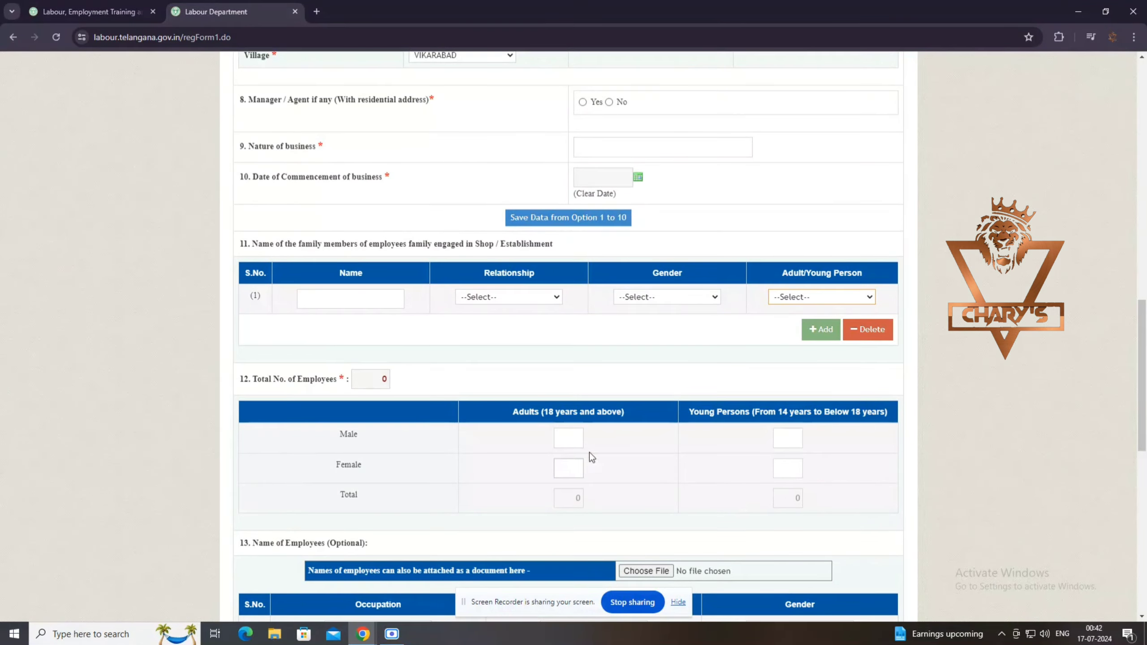
{"action": "scroll", "coordinate": [702, 490], "scroll_direction": "down", "scroll_amount": 2}
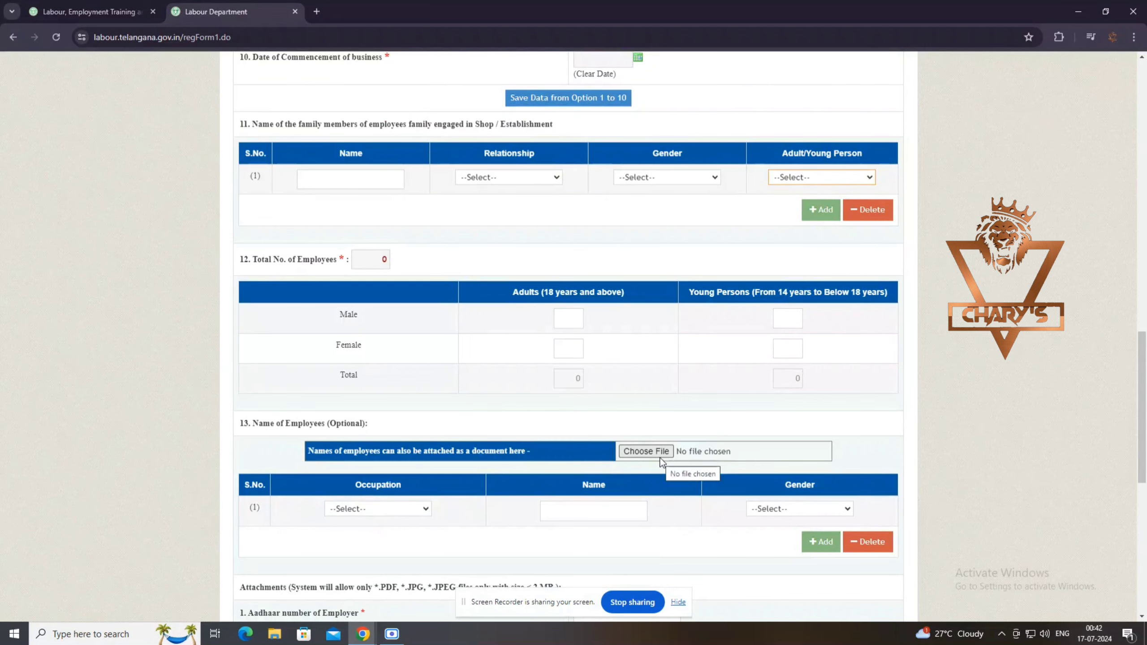
{"action": "scroll", "coordinate": [679, 472], "scroll_direction": "down", "scroll_amount": 1}
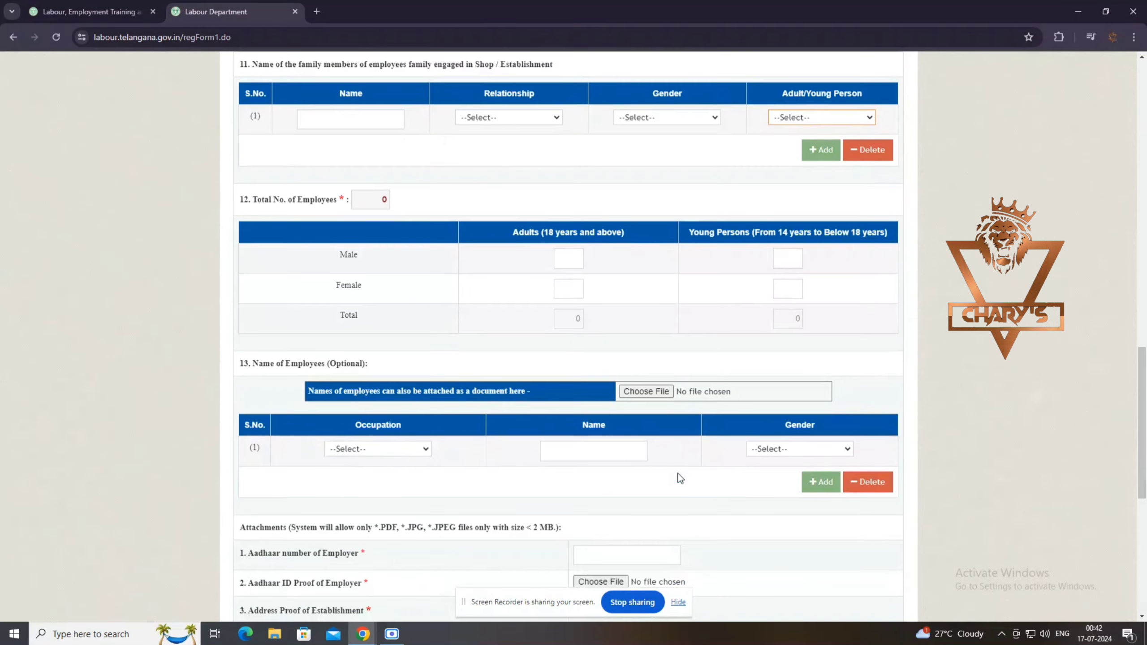
{"action": "left_click", "coordinate": [418, 448]}
{"action": "left_click", "coordinate": [418, 448]}
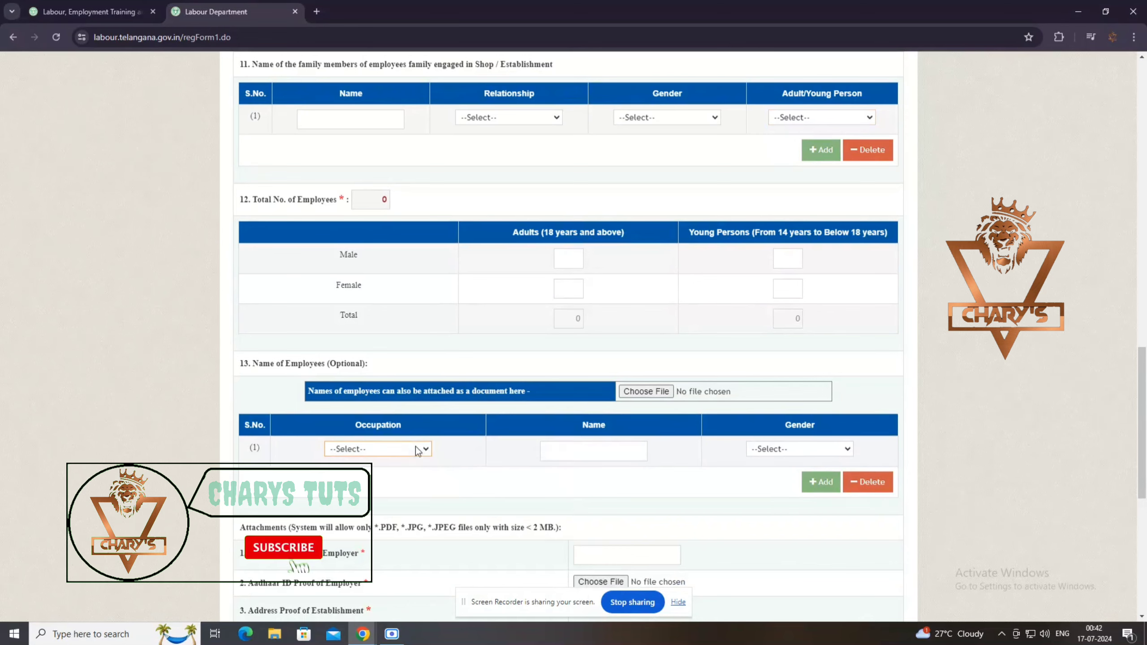
{"action": "left_click", "coordinate": [793, 450]}
{"action": "left_click", "coordinate": [793, 450]}
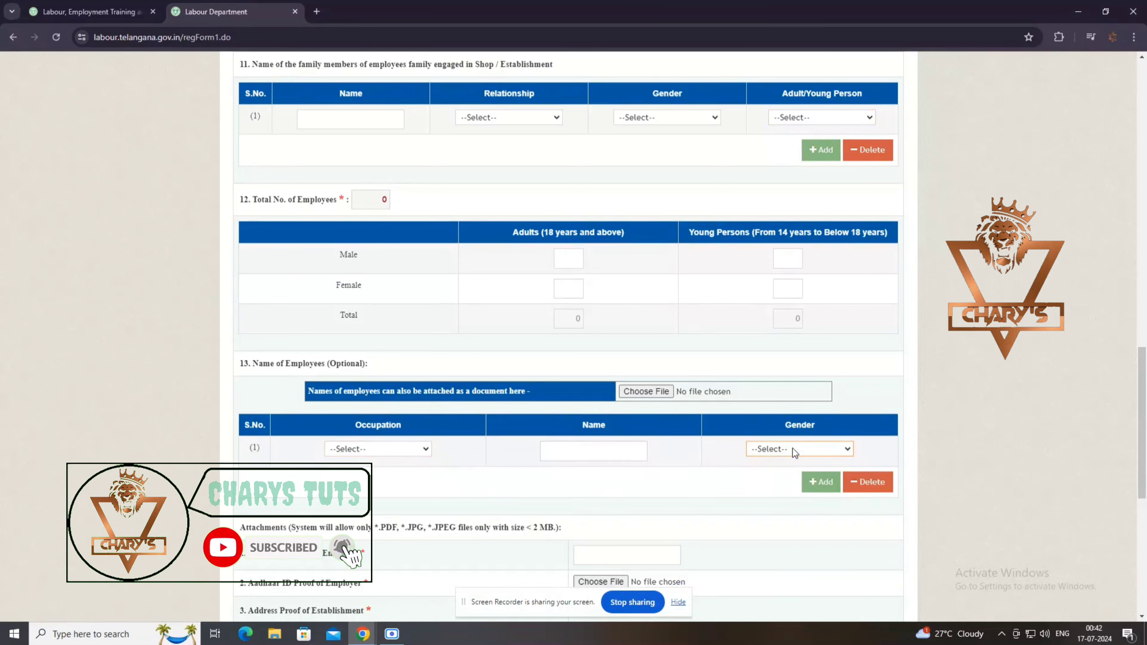
{"action": "scroll", "coordinate": [607, 519], "scroll_direction": "down", "scroll_amount": 2}
{"action": "scroll", "coordinate": [605, 520], "scroll_direction": "down", "scroll_amount": 2}
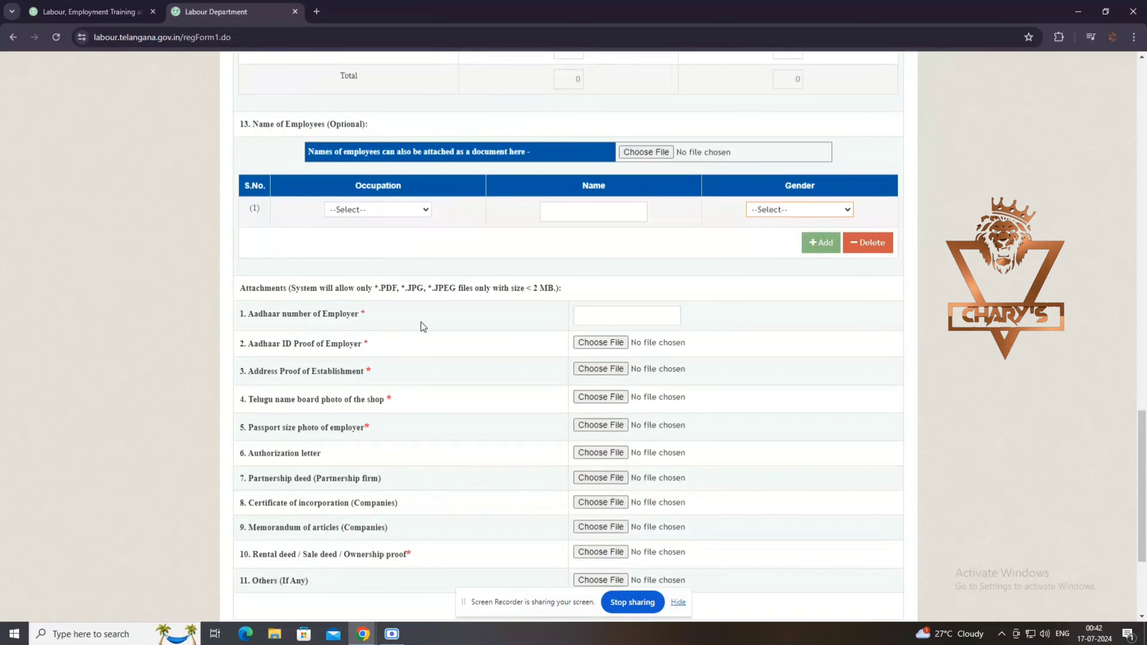
{"action": "left_click", "coordinate": [618, 315]}
{"action": "scroll", "coordinate": [561, 542], "scroll_direction": "down", "scroll_amount": 1}
{"action": "scroll", "coordinate": [560, 540], "scroll_direction": "down", "scroll_amount": 1}
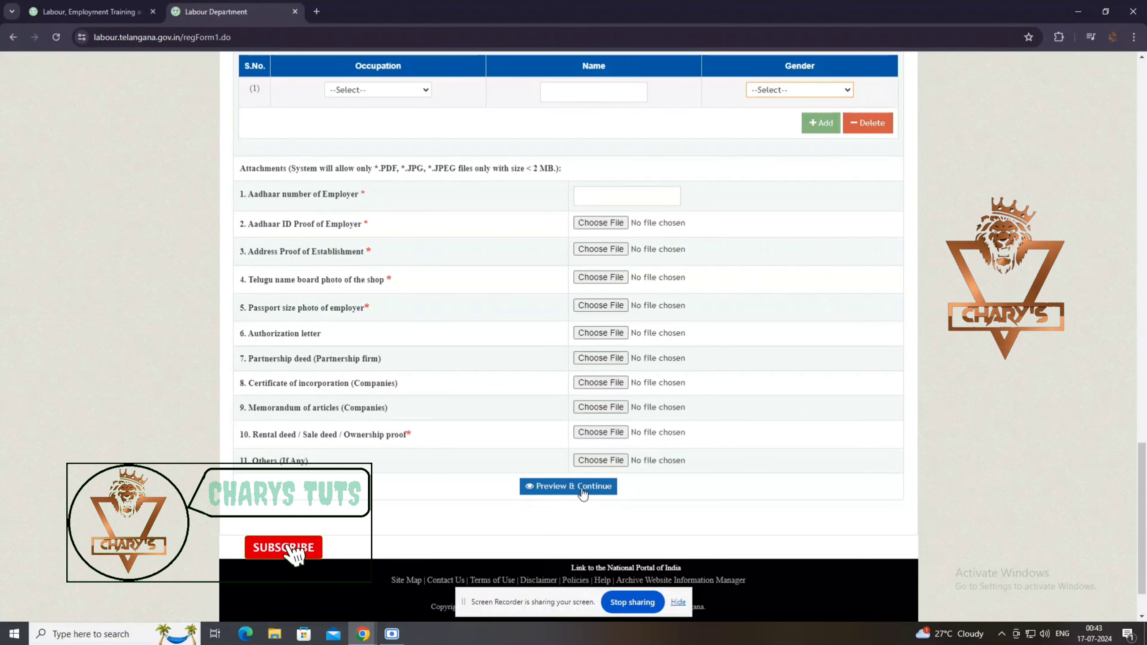
{"action": "scroll", "coordinate": [583, 494], "scroll_direction": "up", "scroll_amount": 10}
{"action": "scroll", "coordinate": [582, 493], "scroll_direction": "up", "scroll_amount": 5}
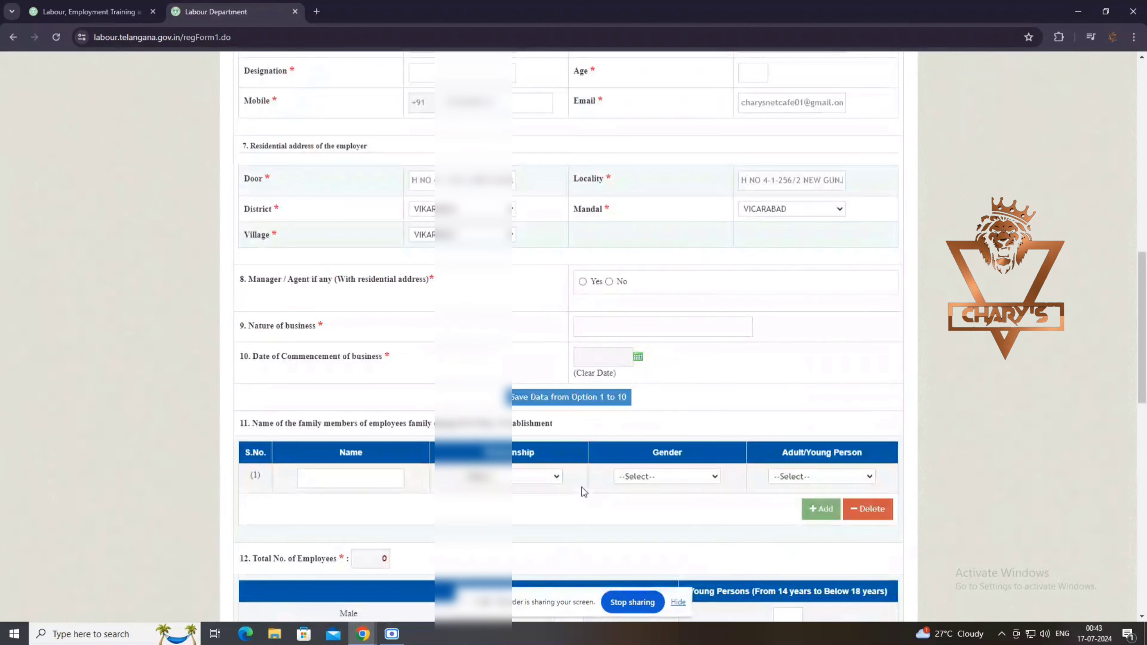
{"action": "scroll", "coordinate": [581, 488], "scroll_direction": "down", "scroll_amount": 1}
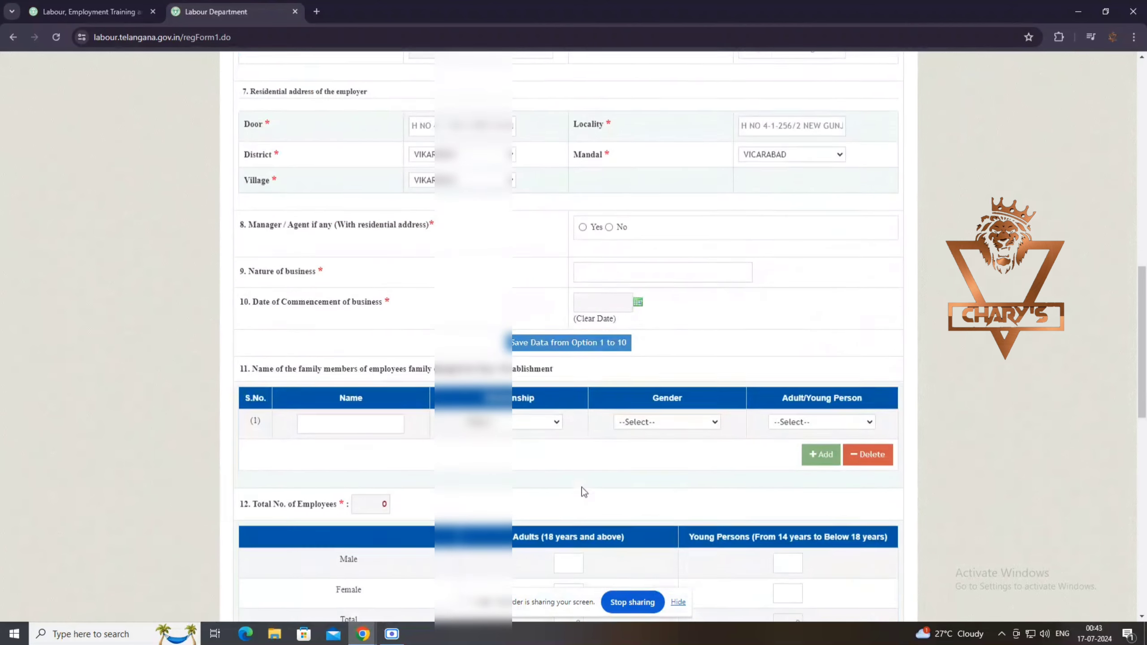
{"action": "scroll", "coordinate": [582, 488], "scroll_direction": "up", "scroll_amount": 7}
{"action": "scroll", "coordinate": [583, 491], "scroll_direction": "up", "scroll_amount": 9}
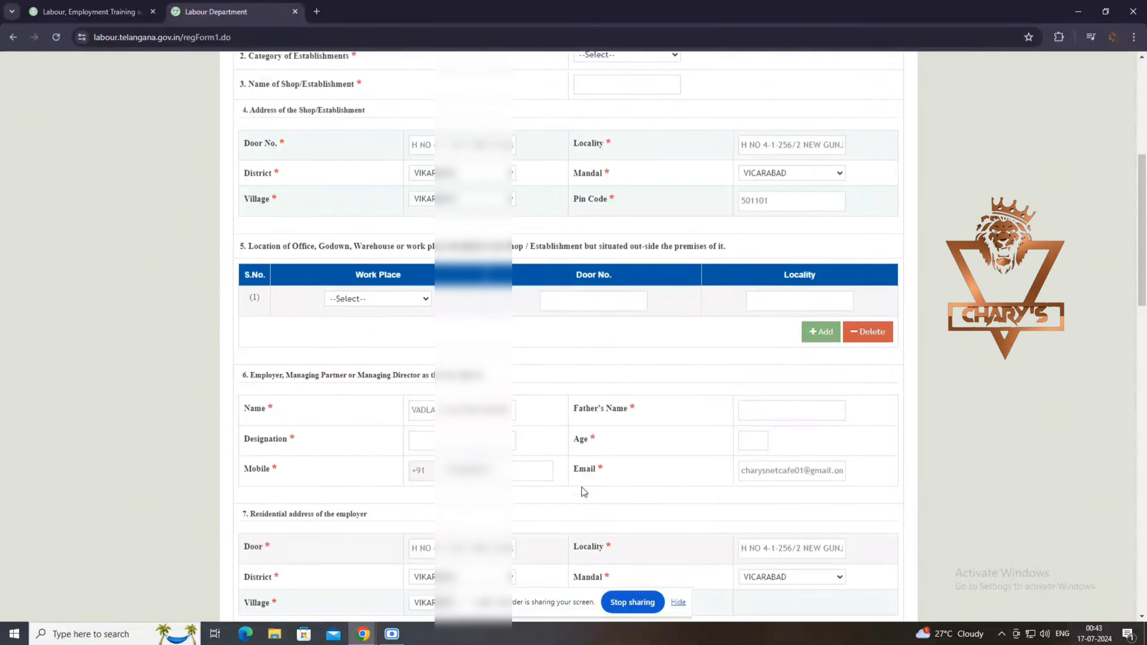